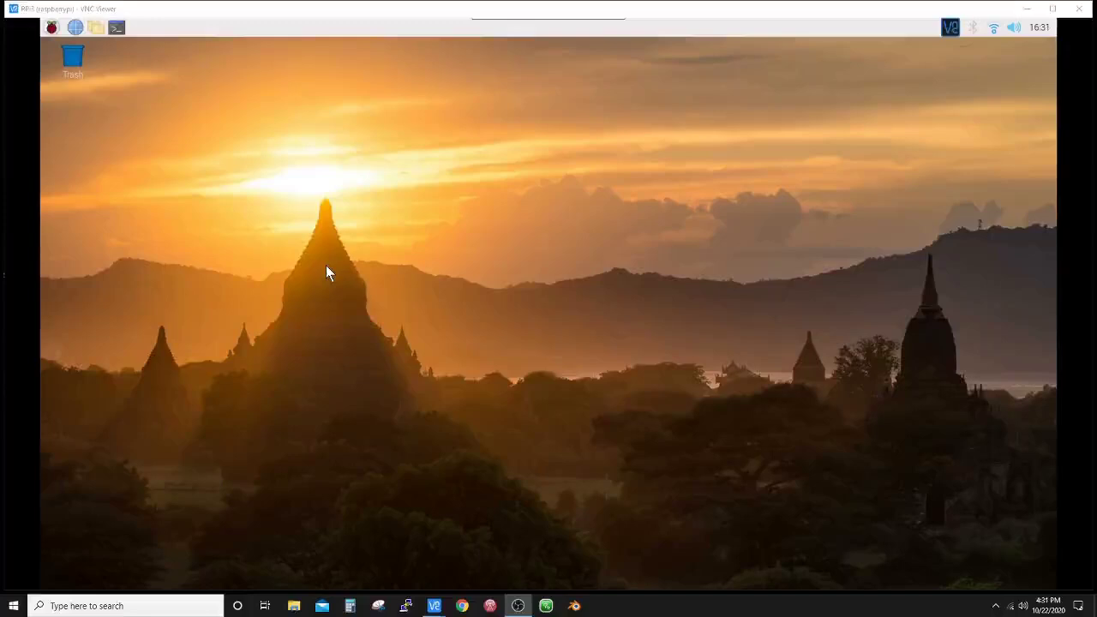
- Open a terminal, enlarge its text, and move the window up and to the left
{"action": "left_click", "coordinate": [115, 31]}
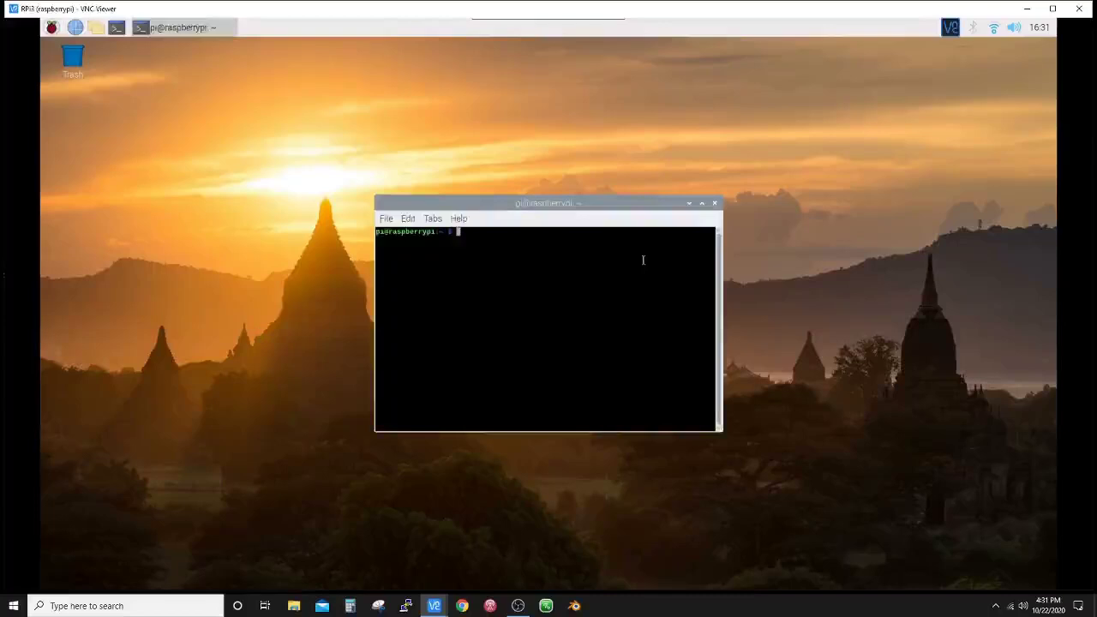
{"action": "key", "text": "ctrl+plus"}
{"action": "key", "text": "ctrl+plus"}
{"action": "key", "text": "ctrl+plus"}
{"action": "key", "text": "ctrl+plus"}
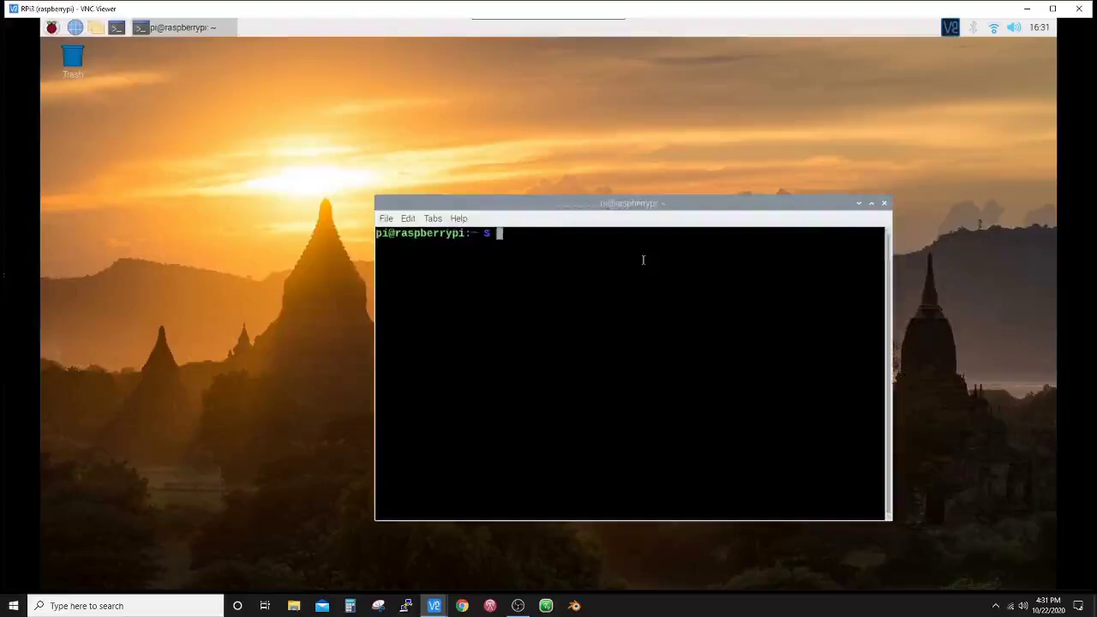
{"action": "left_click_drag", "start_coordinate": [563, 205], "coordinate": [497, 150]}
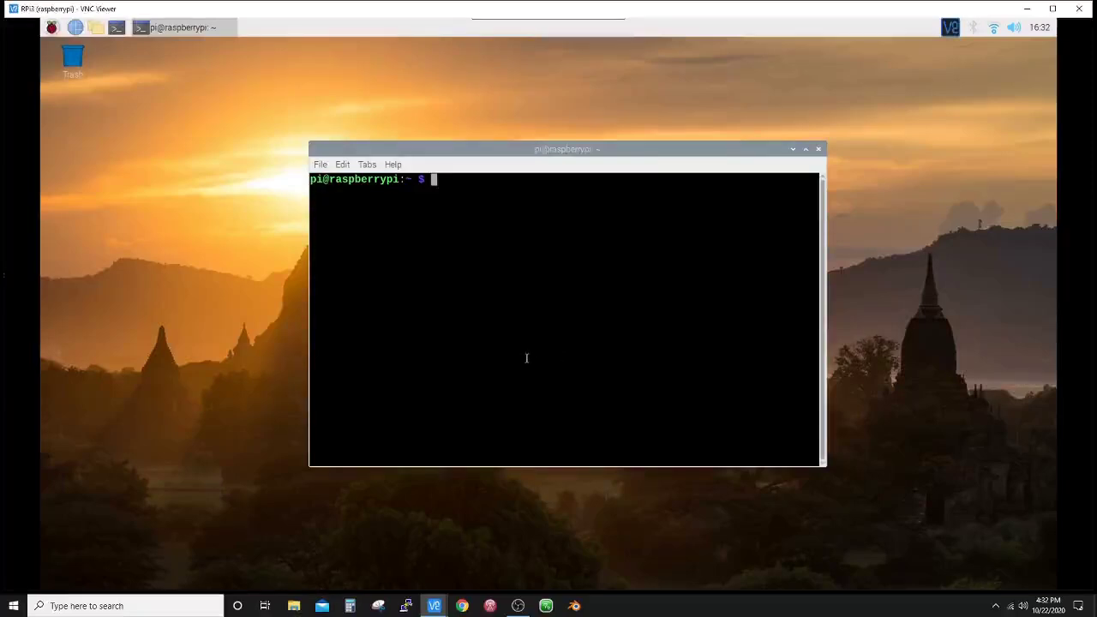
- Install Synaptic by running 'sudo apt-get install synaptic'
{"action": "type", "text": "sudo apt-get insta"}
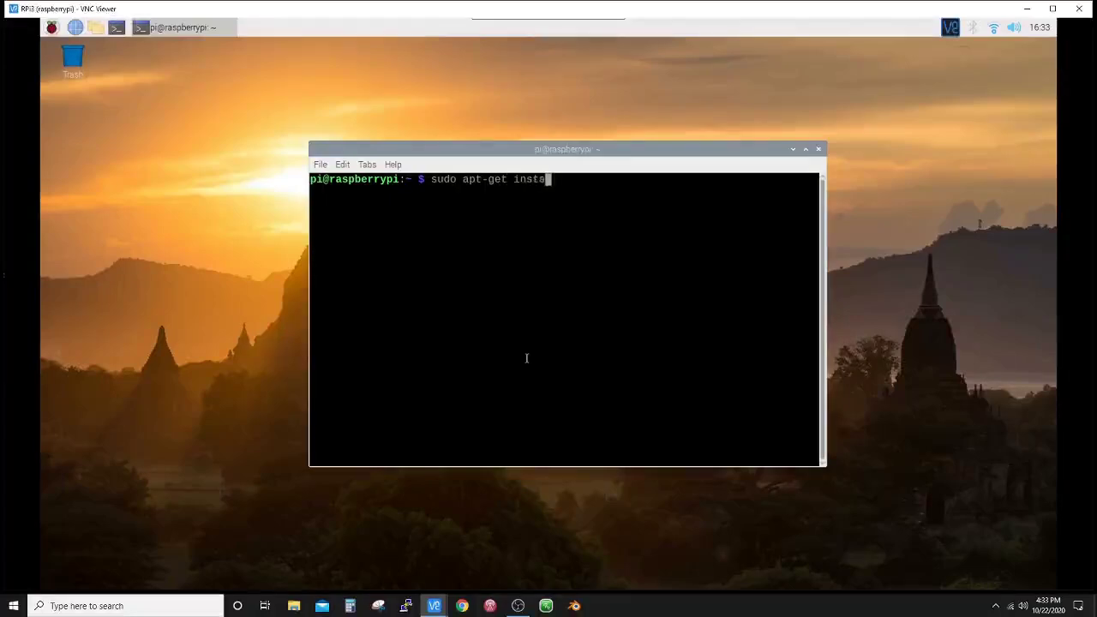
{"action": "type", "text": "ll synaptic"}
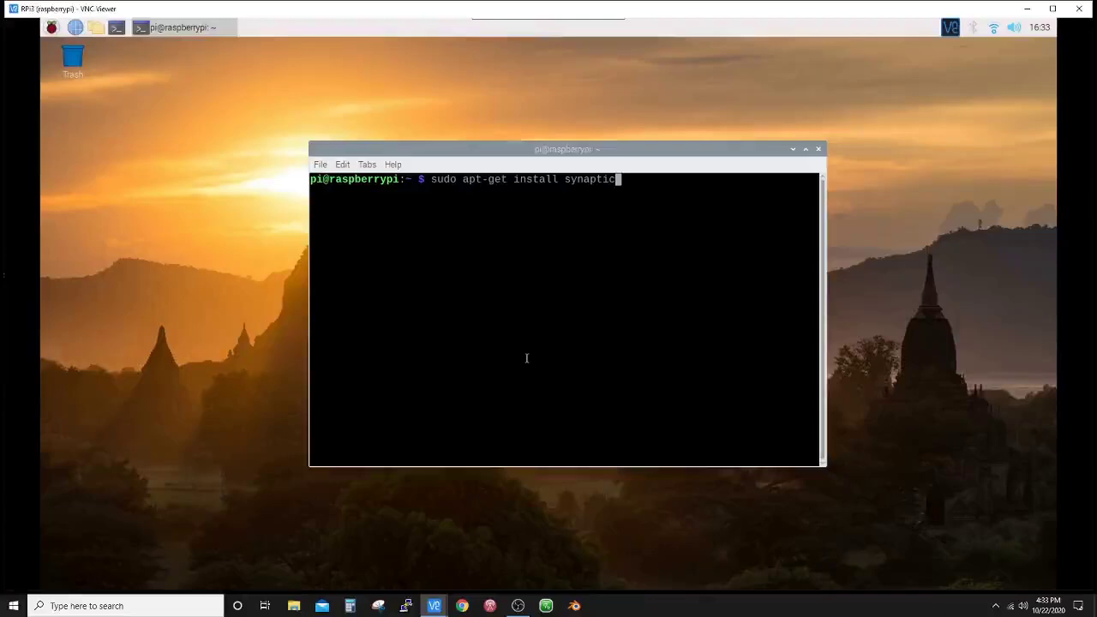
{"action": "key", "text": "Return"}
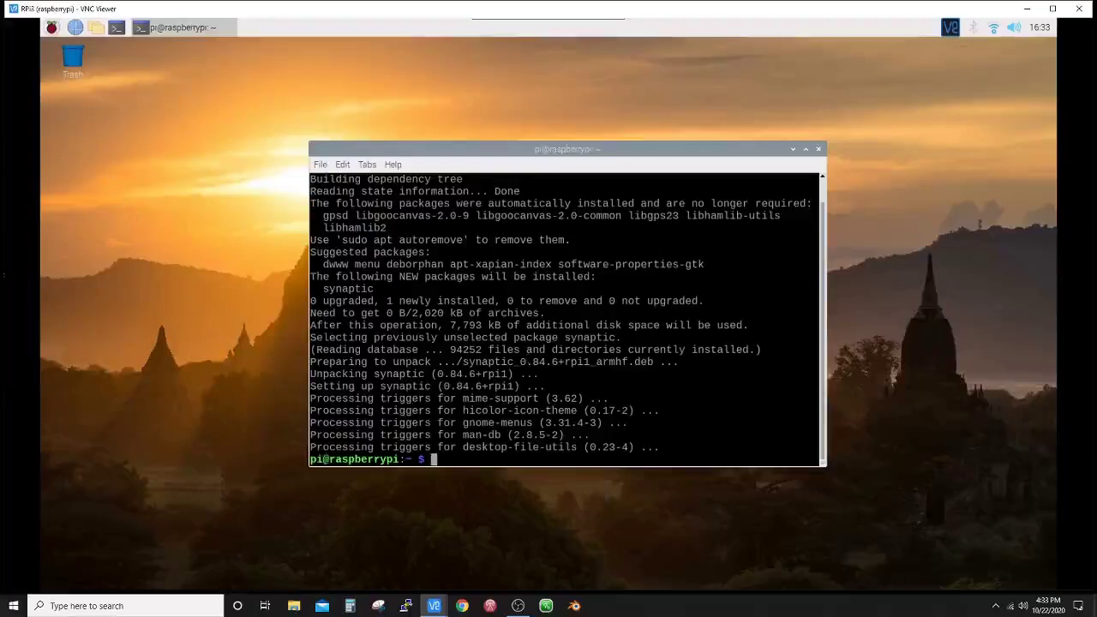
- Close the terminal window
{"action": "left_click", "coordinate": [51, 28]}
{"action": "mouse_move", "coordinate": [85, 181]}
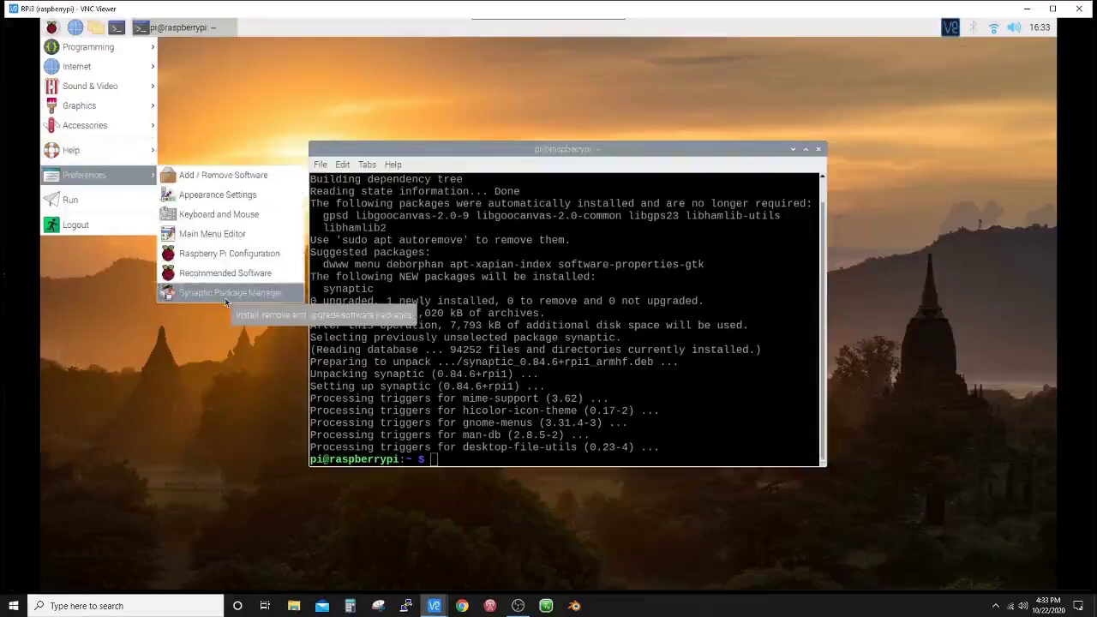
{"action": "left_click", "coordinate": [819, 151]}
{"action": "left_click", "coordinate": [817, 150]}
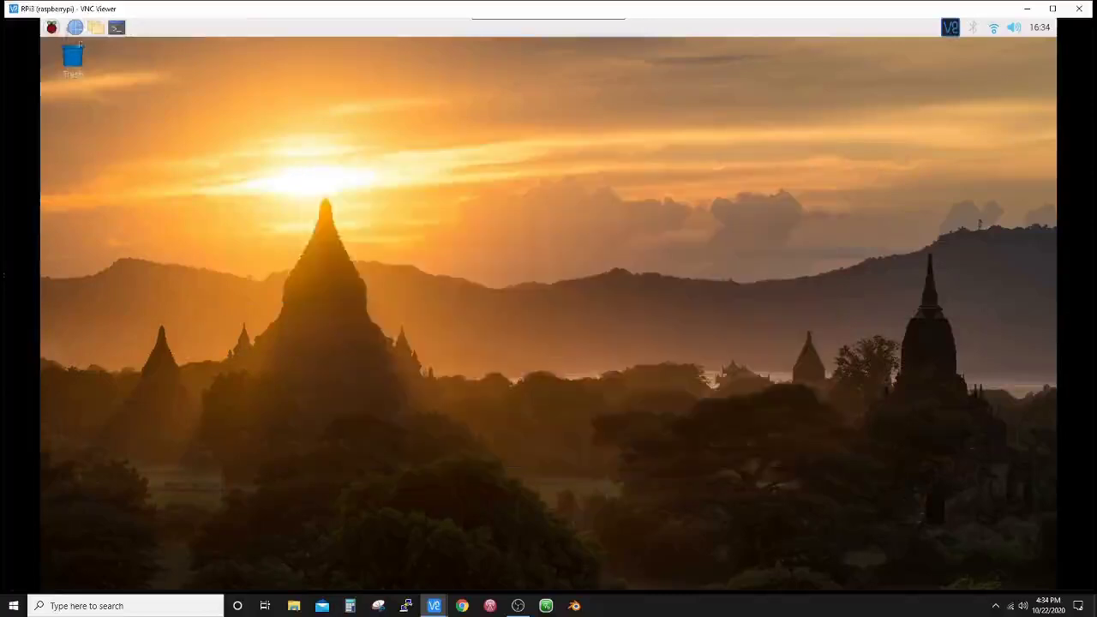
- Launch Synaptic Package Manager from the Preferences menu and authenticate with the account password
{"action": "left_click", "coordinate": [50, 30]}
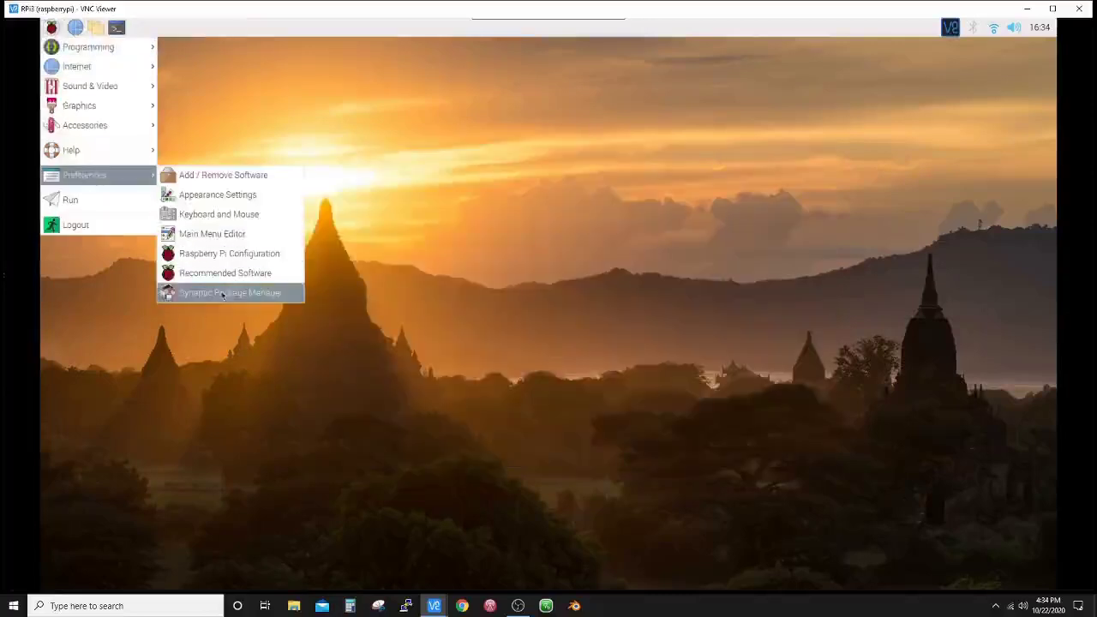
{"action": "left_click", "coordinate": [223, 293]}
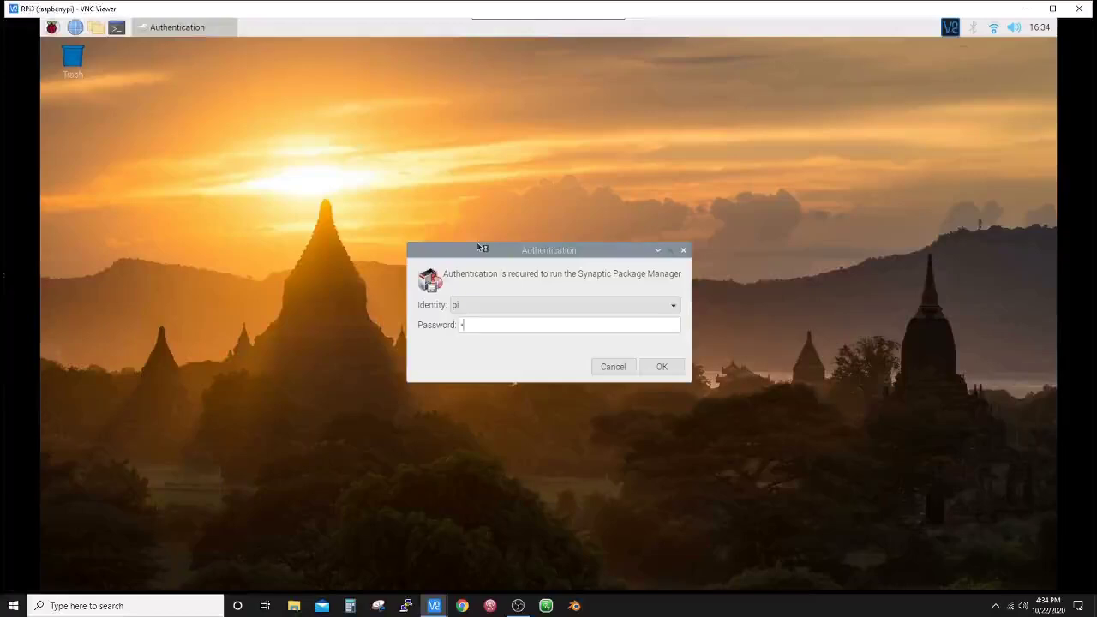
{"action": "type", "text": "raspberry"}
{"action": "key", "text": "Return"}
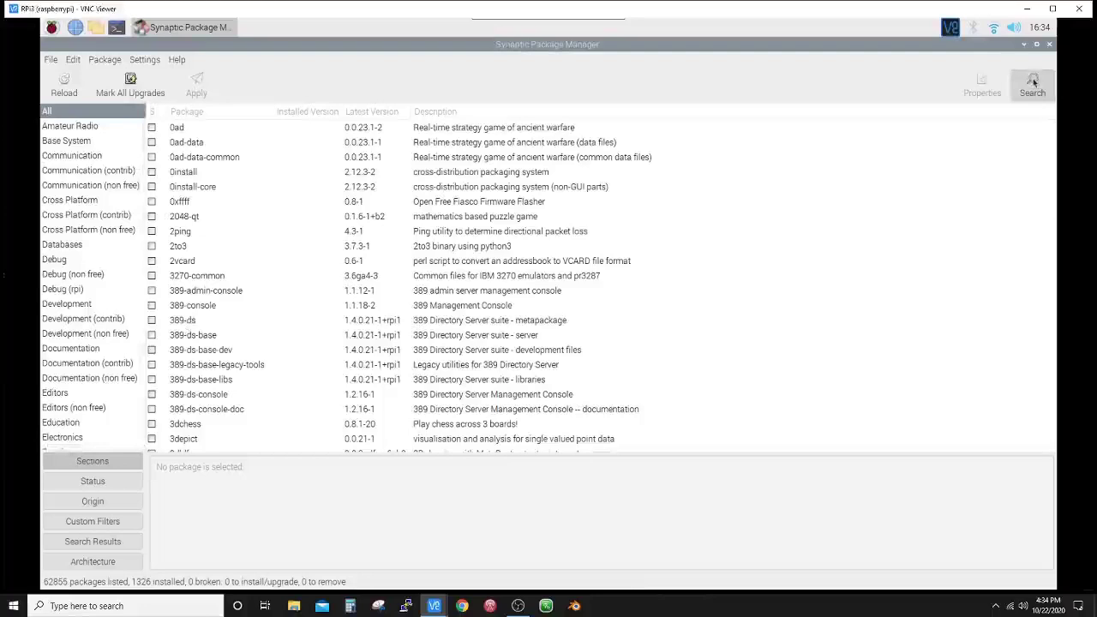
- Search Synaptic's packages for 'gpredict'
{"action": "left_click", "coordinate": [1034, 82]}
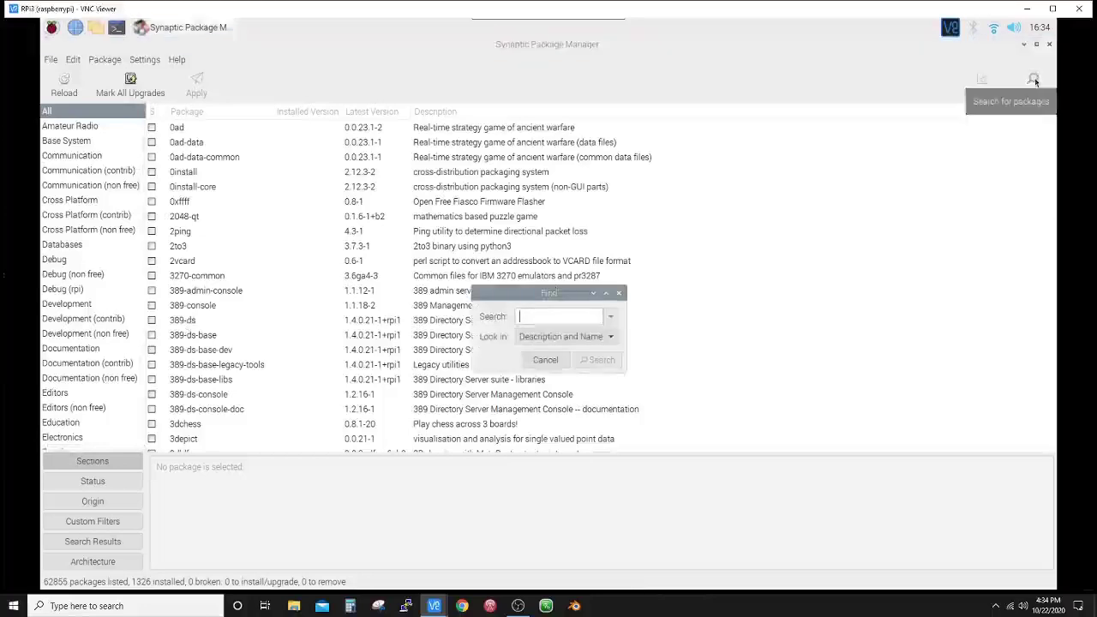
{"action": "type", "text": "gpred"}
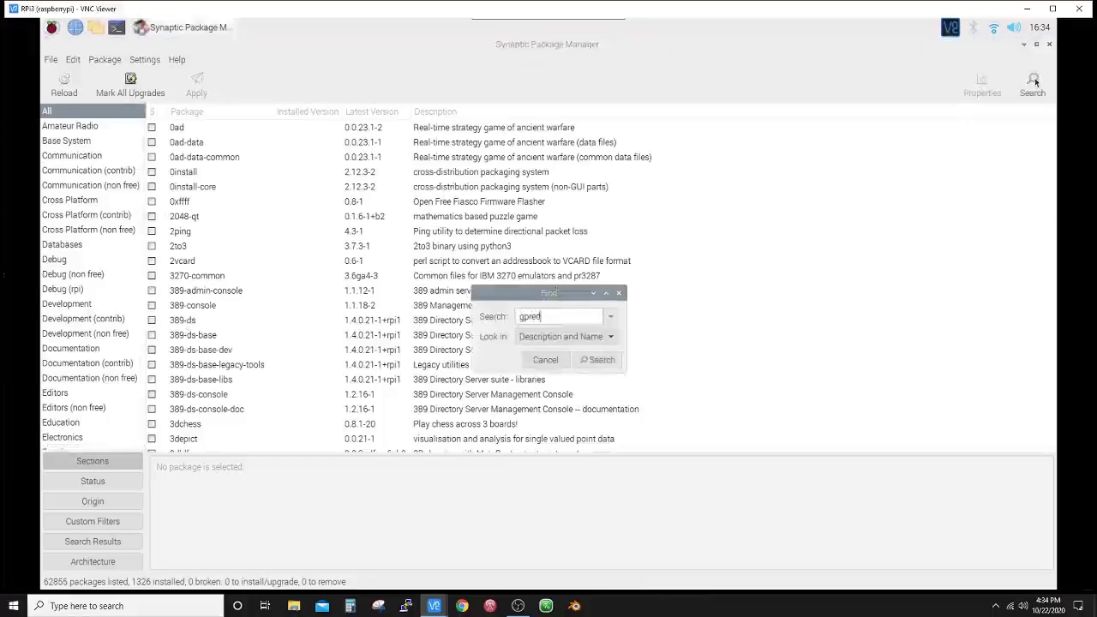
{"action": "type", "text": "ict"}
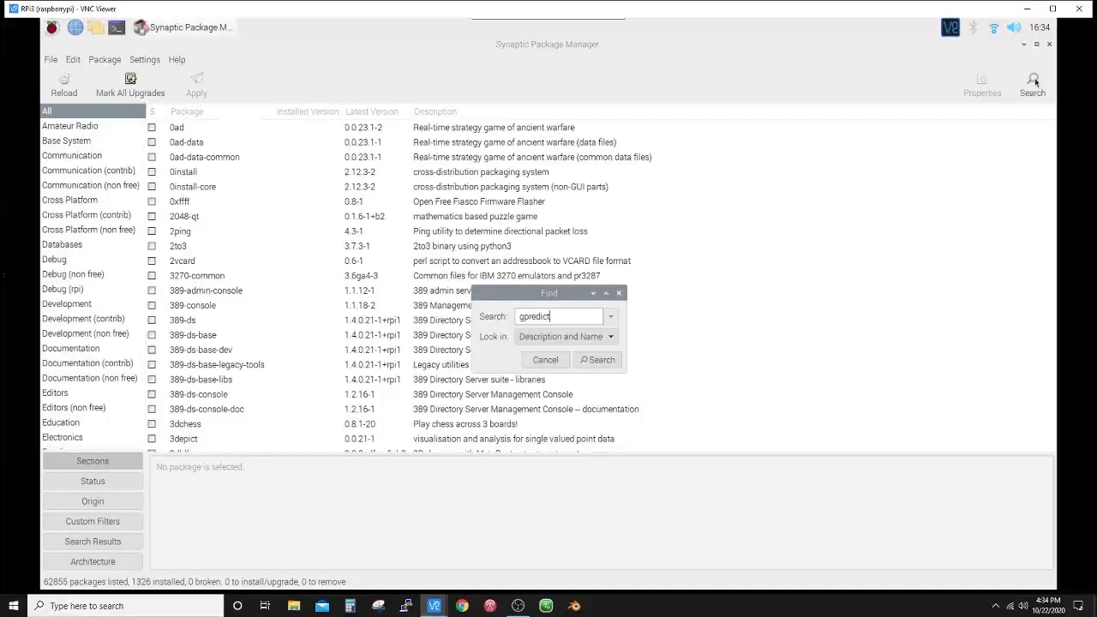
{"action": "left_click", "coordinate": [597, 362]}
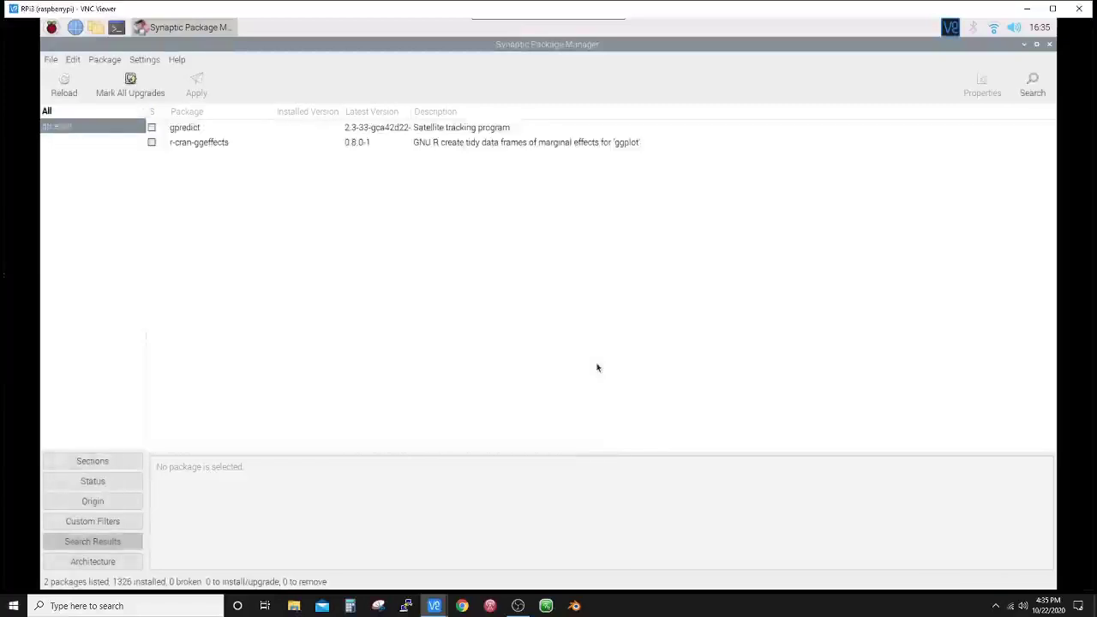
- Mark gpredict for installation, preview then cancel the summary, and enlarge the description pane
{"action": "left_click", "coordinate": [152, 129]}
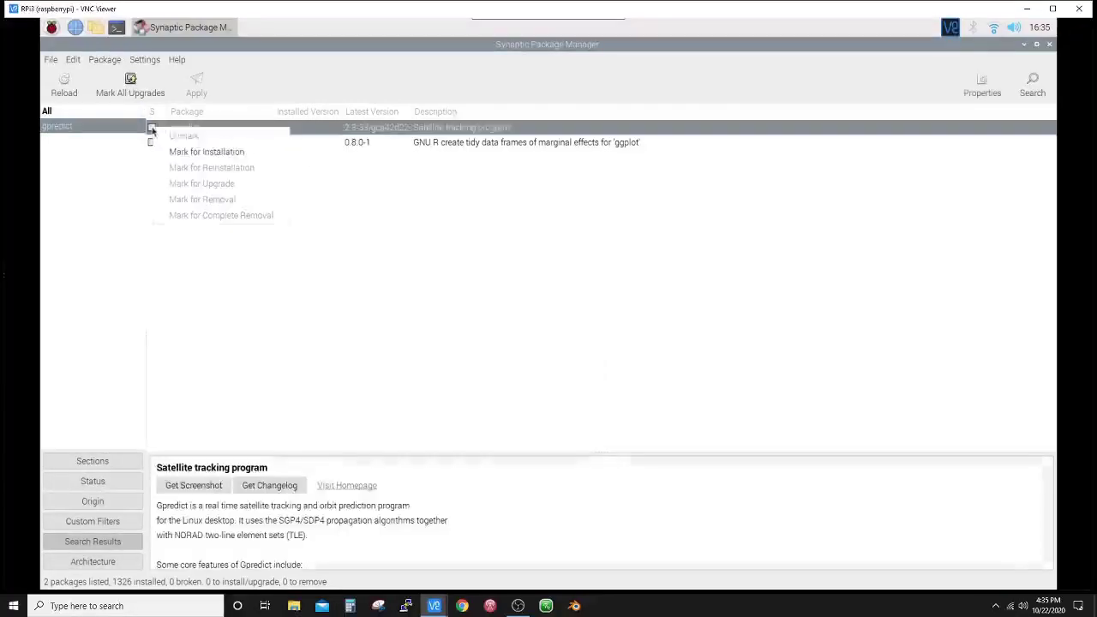
{"action": "left_click", "coordinate": [197, 151]}
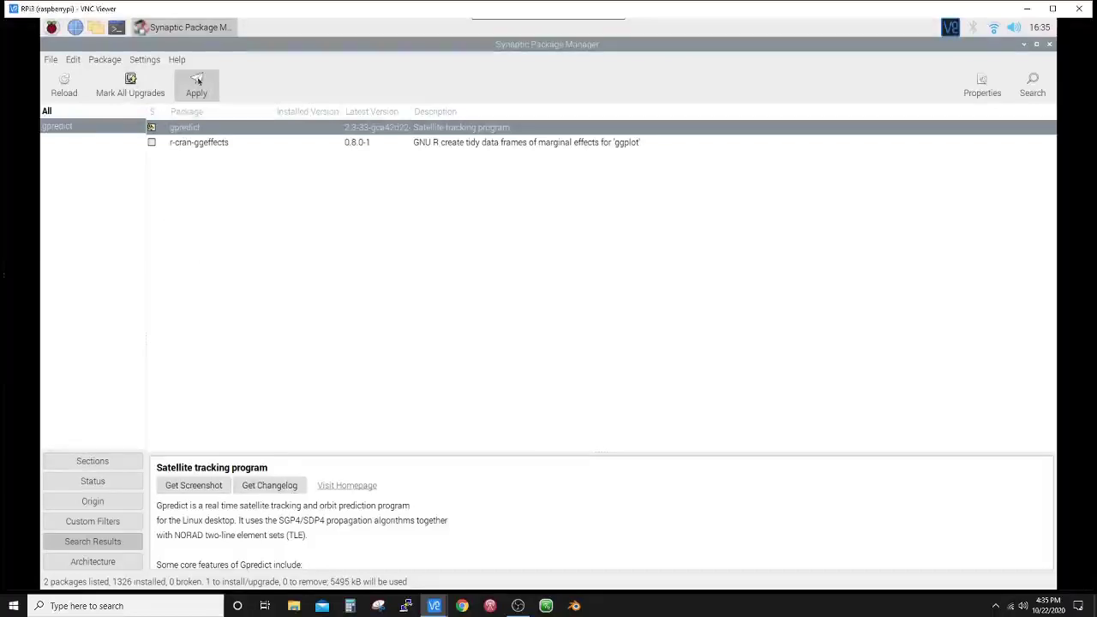
{"action": "left_click", "coordinate": [197, 79]}
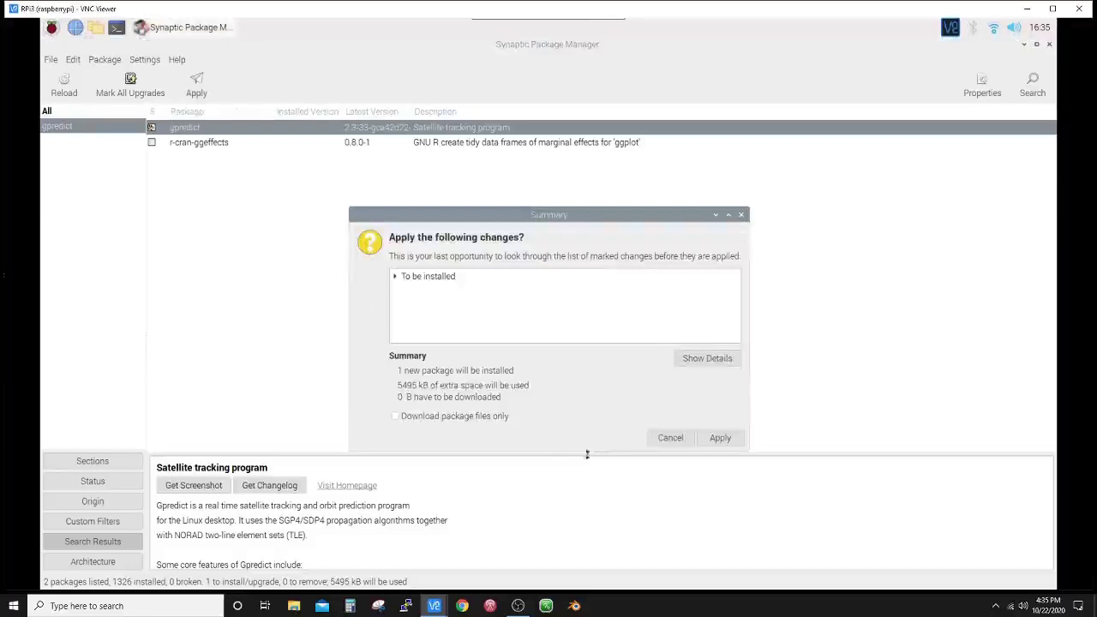
{"action": "left_click", "coordinate": [670, 438]}
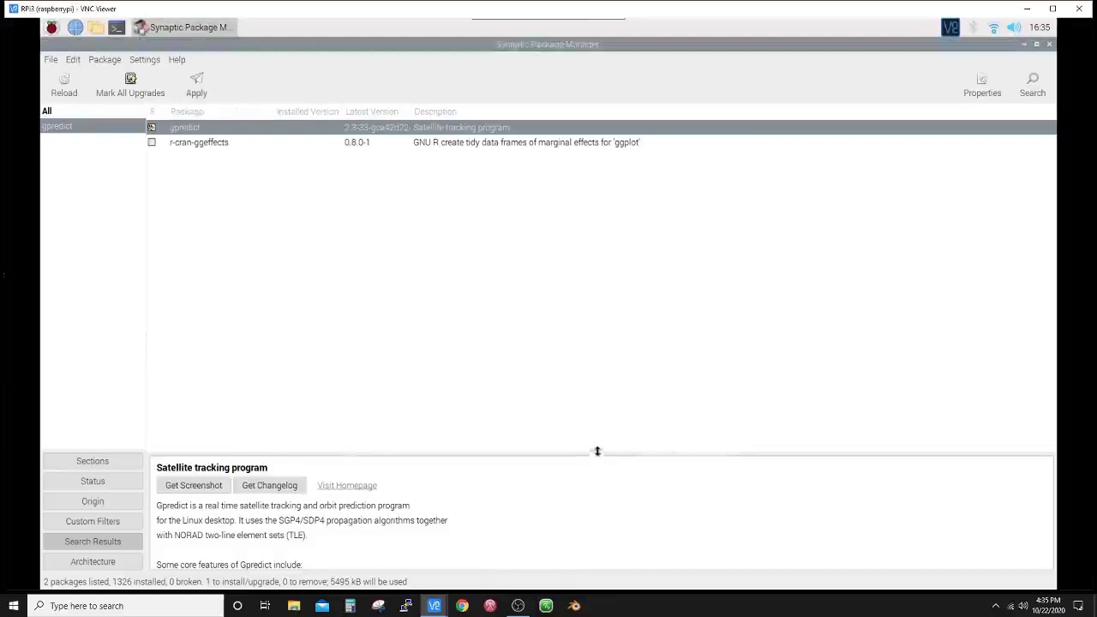
{"action": "left_click_drag", "start_coordinate": [599, 446], "coordinate": [620, 256]}
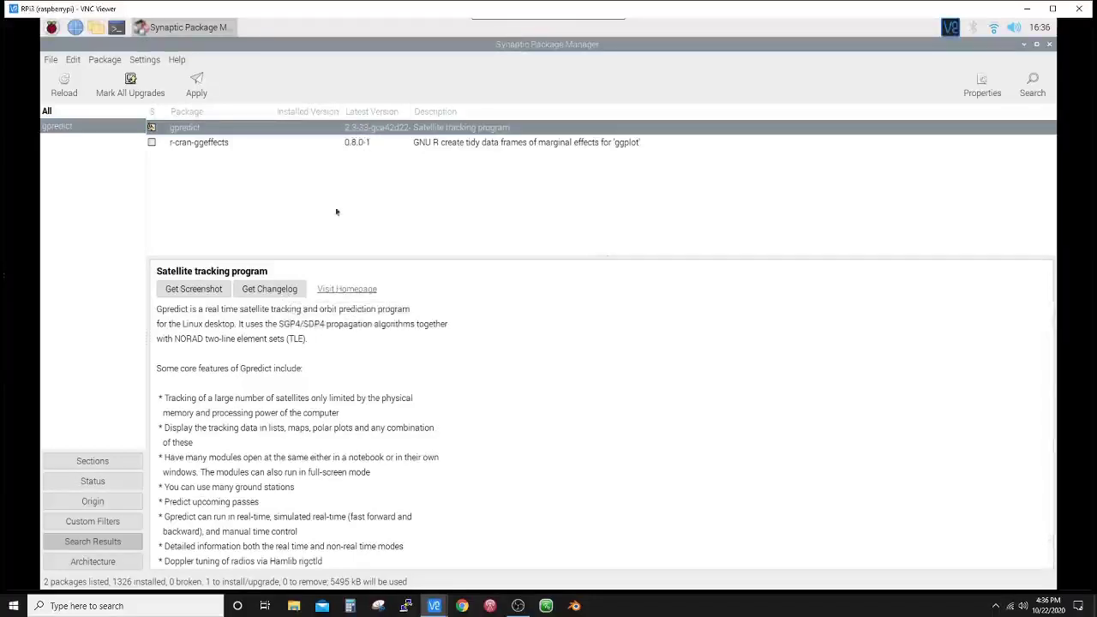
{"action": "left_click", "coordinate": [347, 293]}
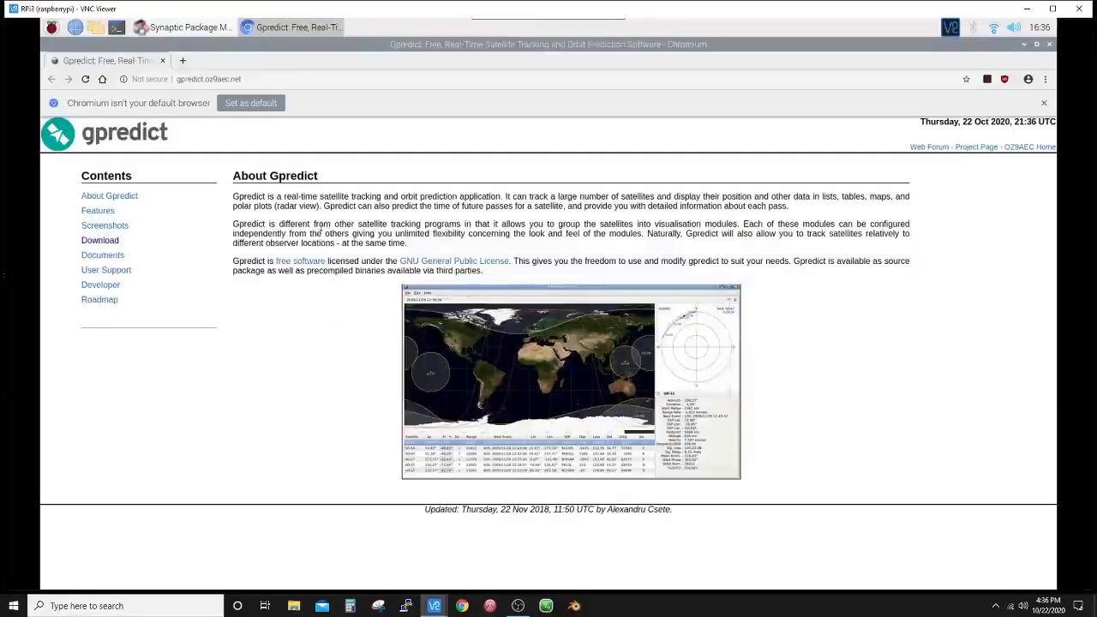
{"action": "left_click", "coordinate": [101, 242]}
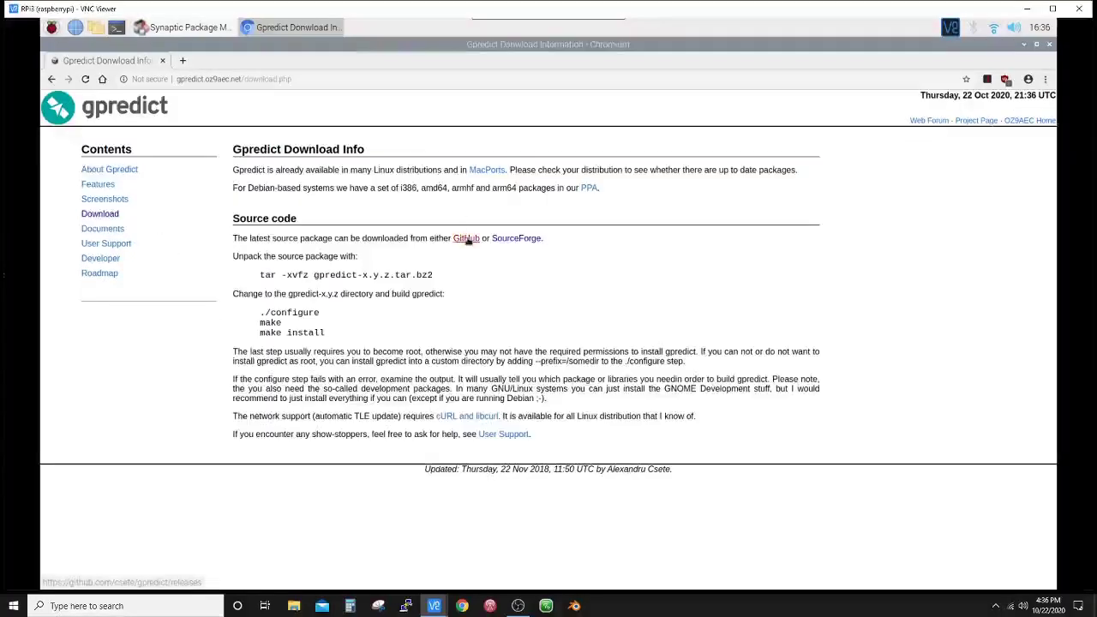
{"action": "left_click", "coordinate": [469, 241]}
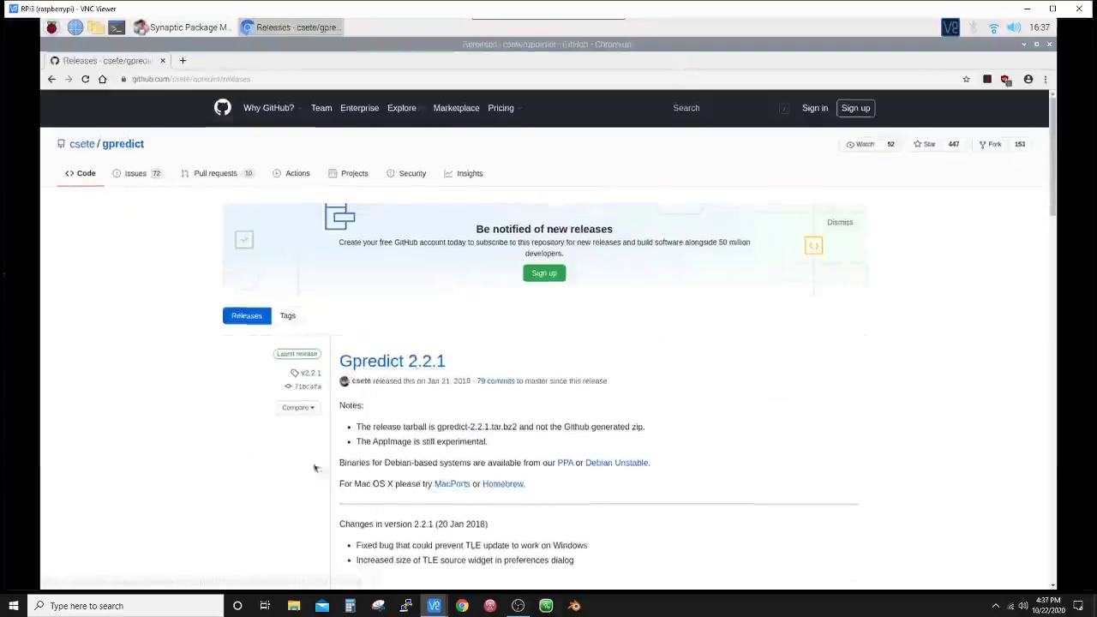
{"action": "scroll", "coordinate": [225, 412], "scroll_direction": "down", "scroll_amount": 3}
{"action": "scroll", "coordinate": [401, 518], "scroll_direction": "down", "scroll_amount": 1}
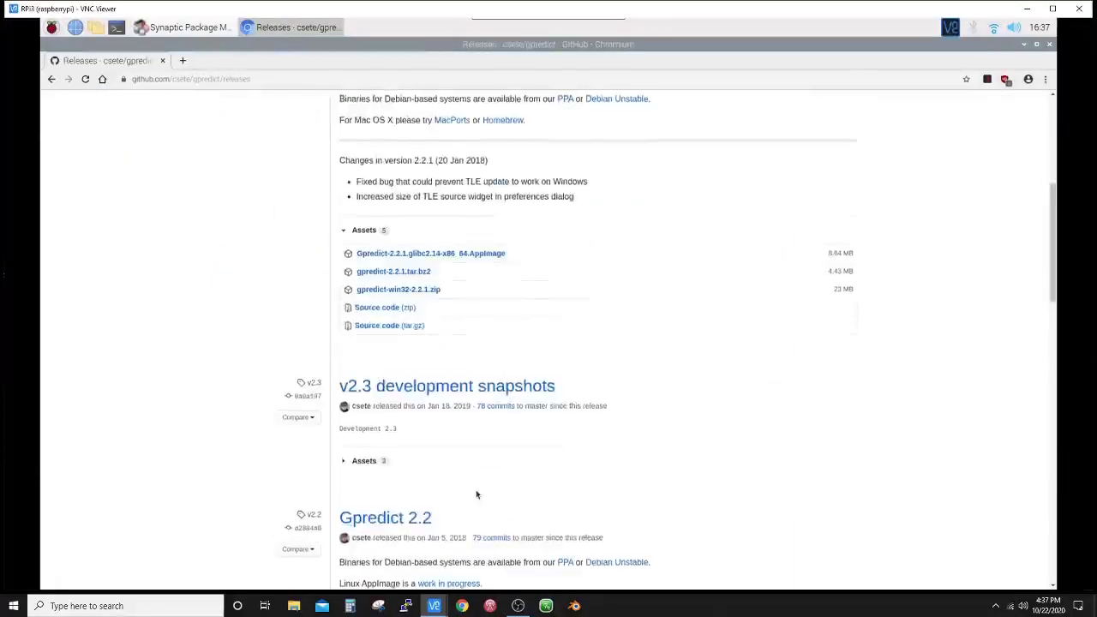
{"action": "scroll", "coordinate": [476, 494], "scroll_direction": "up", "scroll_amount": 3}
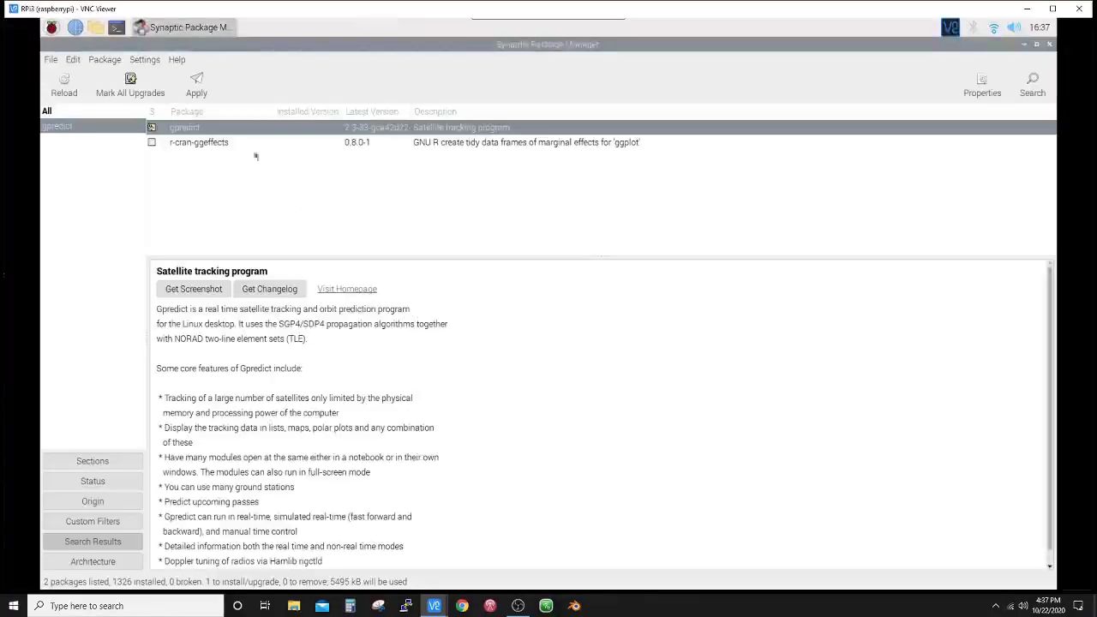
- Review and apply the gpredict 2.3-33 installation, then close Synaptic
{"action": "left_click", "coordinate": [197, 81]}
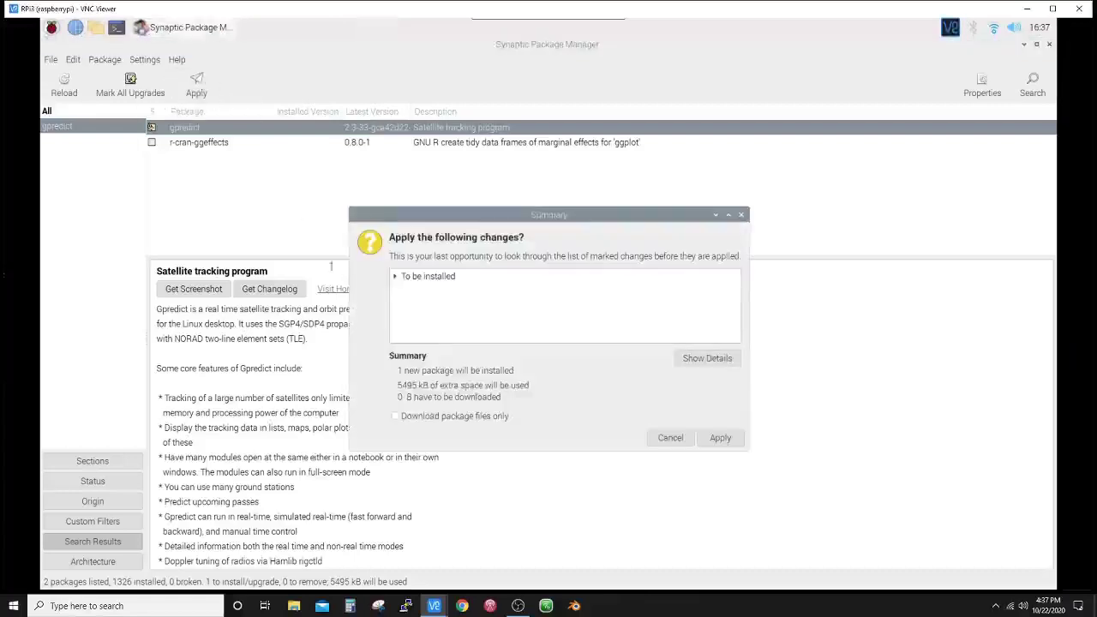
{"action": "left_click", "coordinate": [394, 277]}
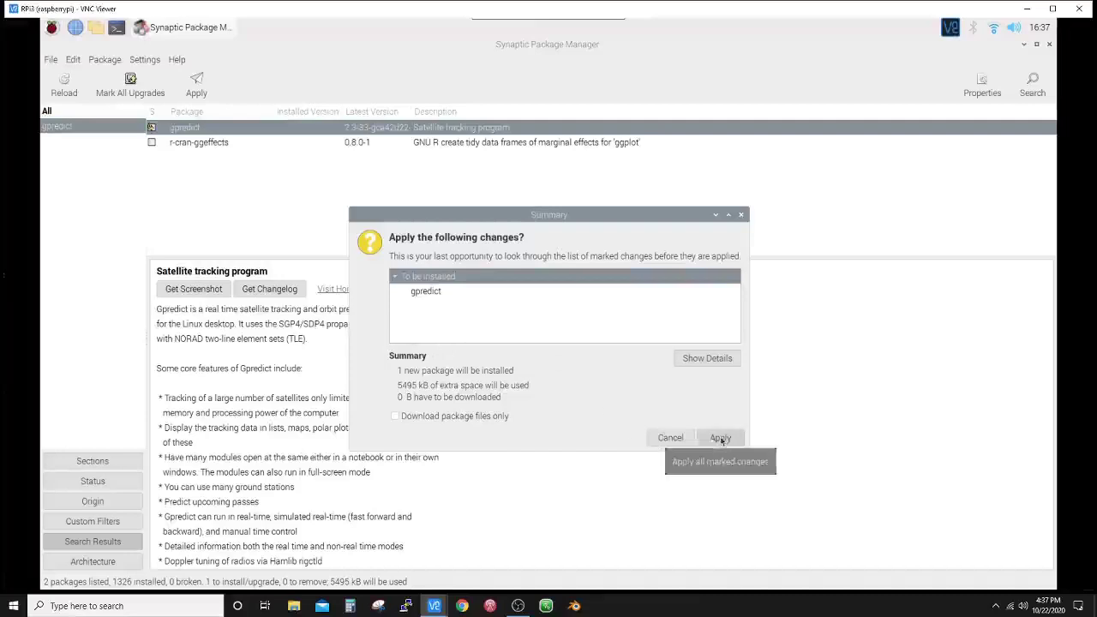
{"action": "left_click", "coordinate": [721, 439]}
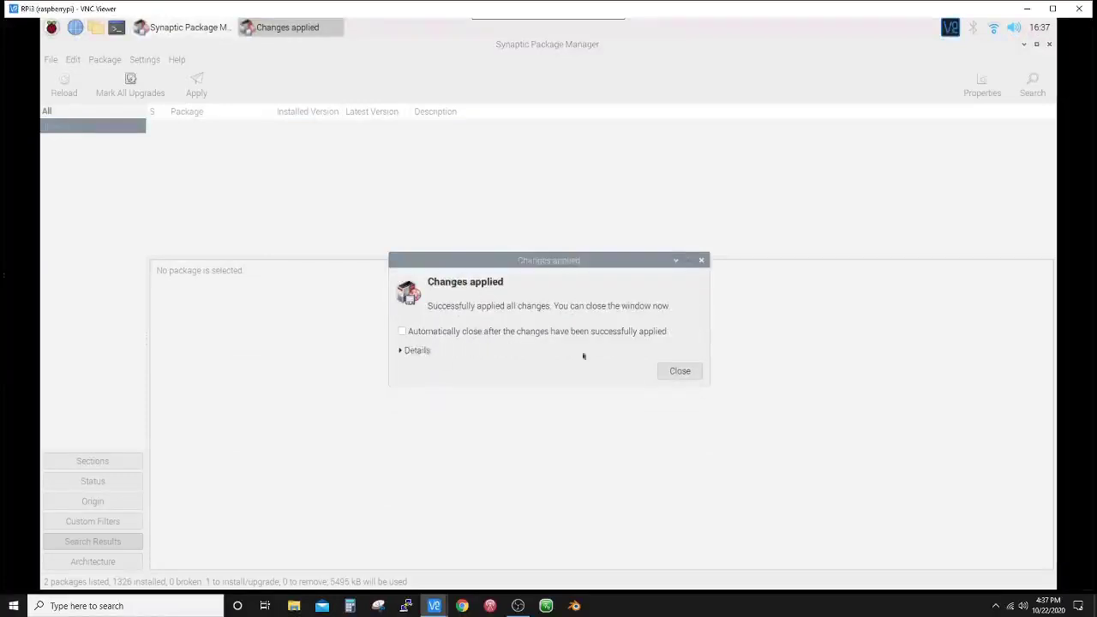
{"action": "left_click", "coordinate": [686, 371]}
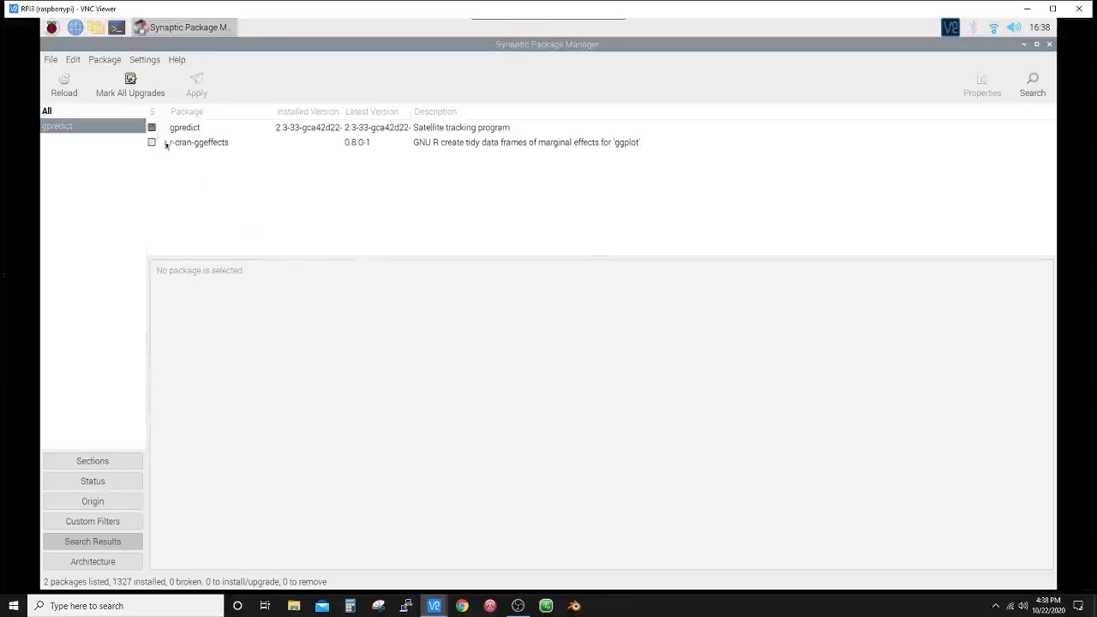
{"action": "left_click", "coordinate": [1050, 45]}
- Launch Gpredict from the Internet section of the applications menu
{"action": "left_click", "coordinate": [53, 28]}
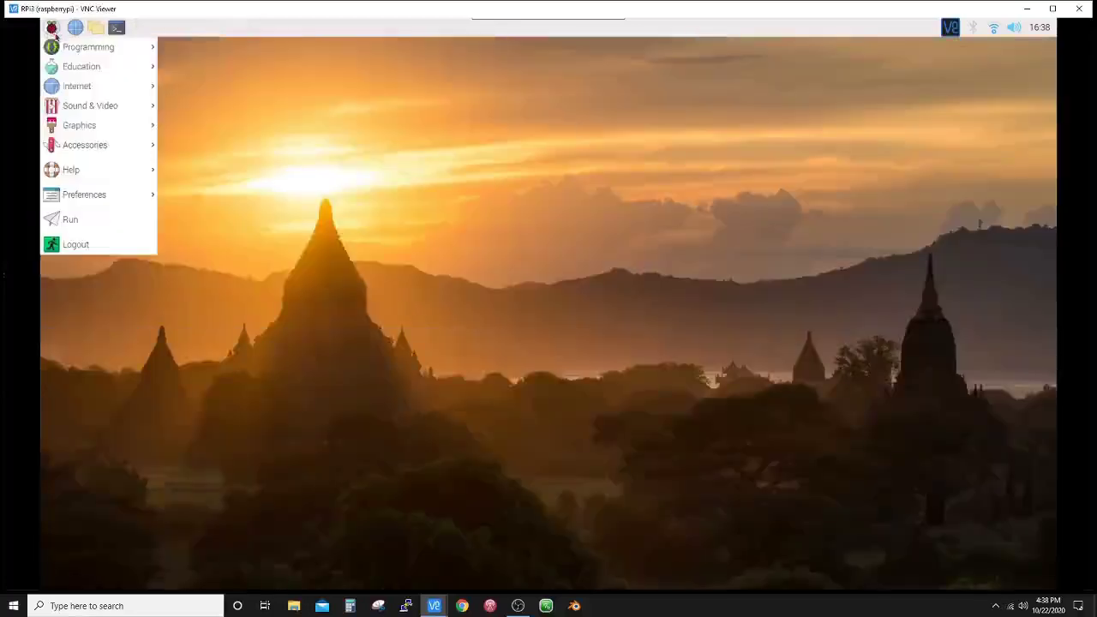
{"action": "mouse_move", "coordinate": [72, 67]}
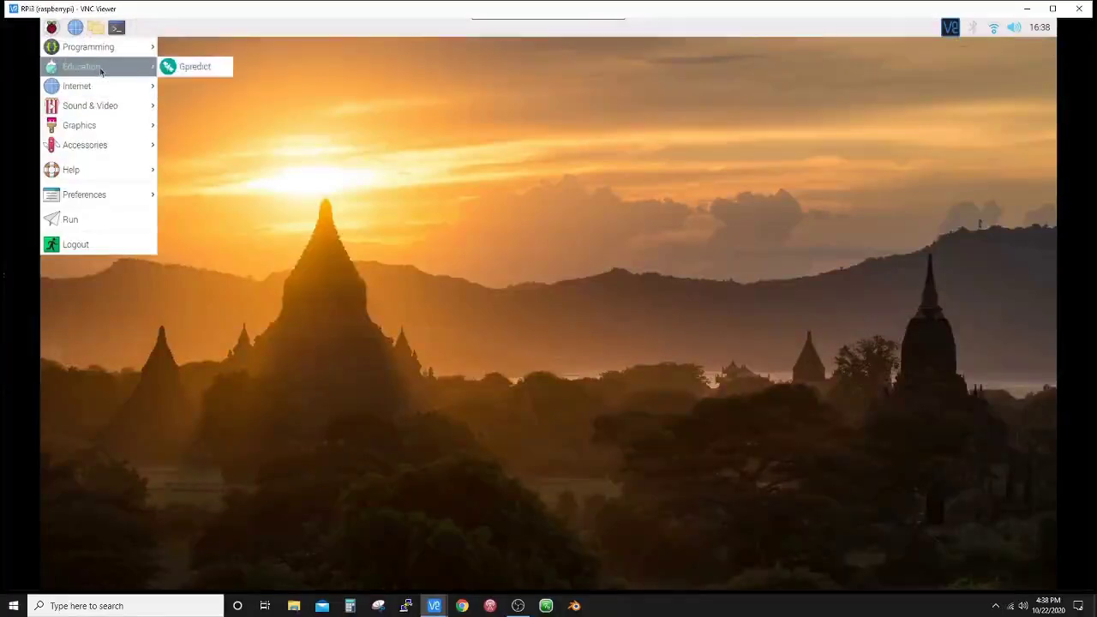
{"action": "mouse_move", "coordinate": [121, 86]}
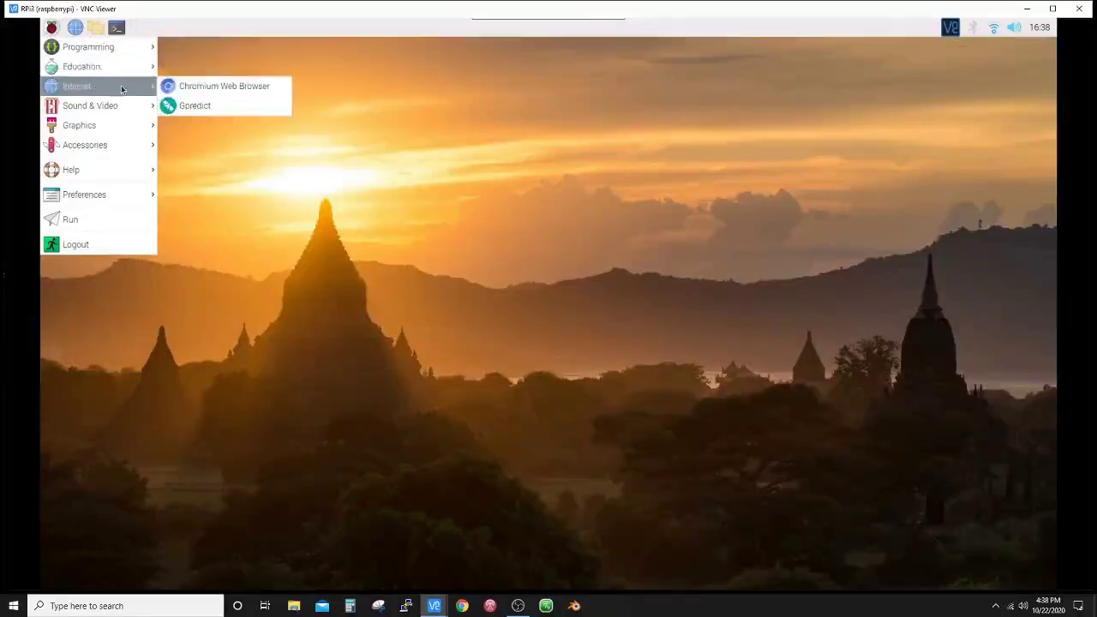
{"action": "left_click", "coordinate": [202, 108]}
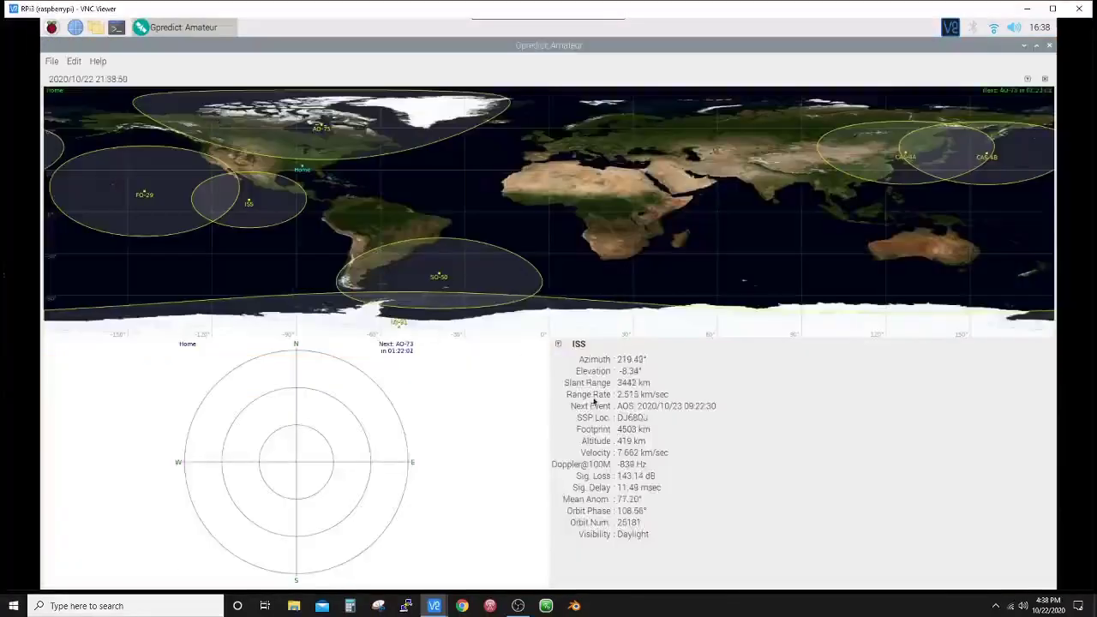
- Open Gpredict's Edit menu
{"action": "mouse_move", "coordinate": [602, 398]}
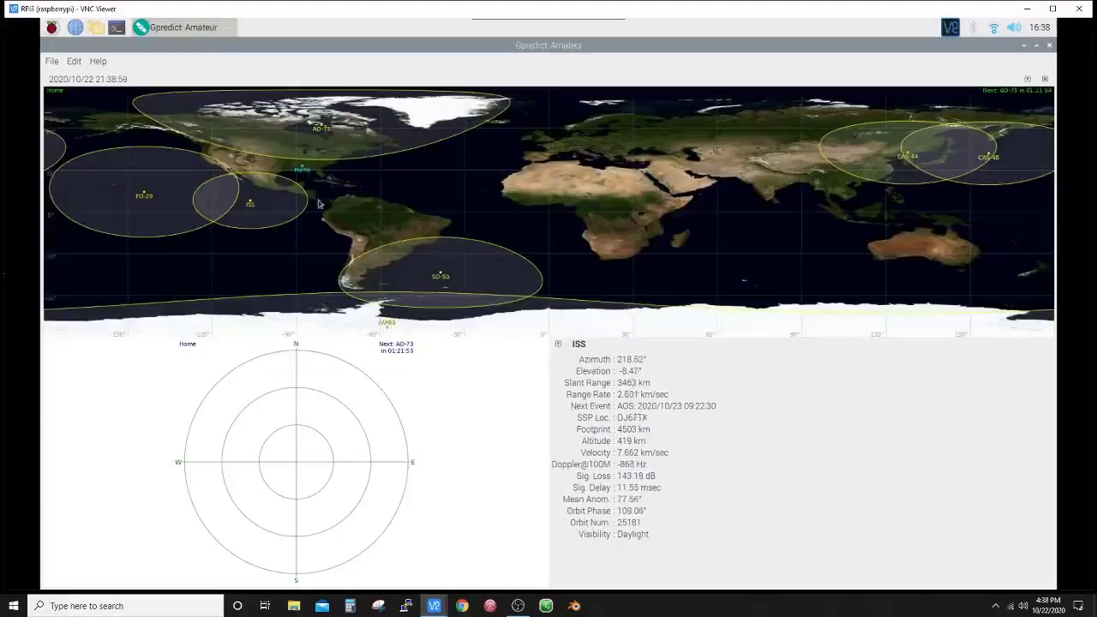
{"action": "left_click", "coordinate": [52, 61]}
{"action": "mouse_move", "coordinate": [74, 63]}
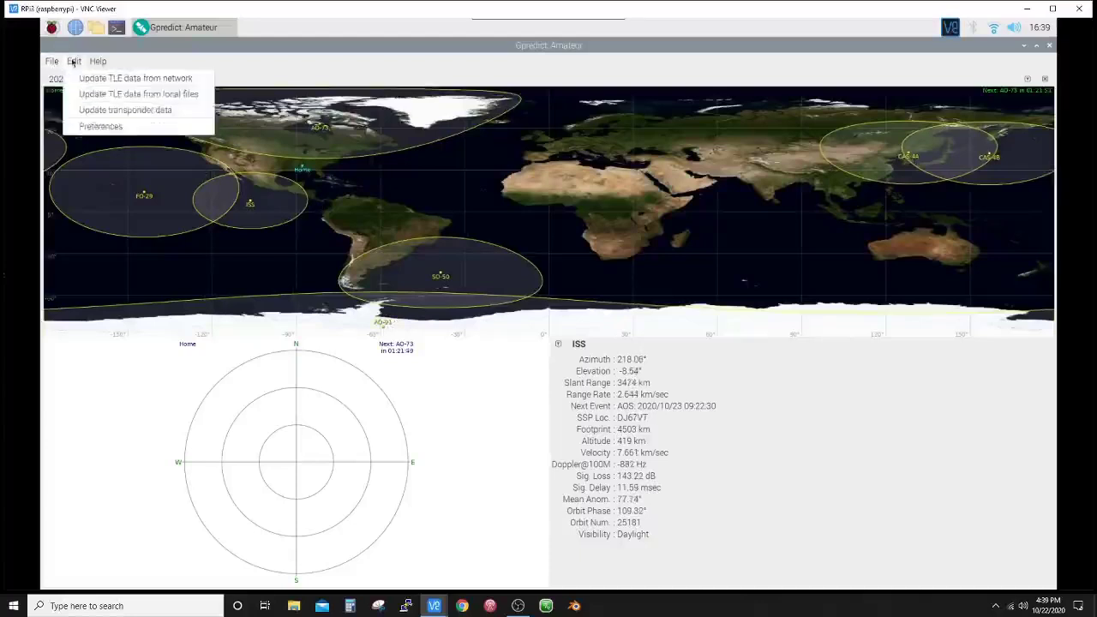
- Open Preferences on the Ground Stations tab and reposition the dialog to show its buttons
{"action": "left_click", "coordinate": [100, 126]}
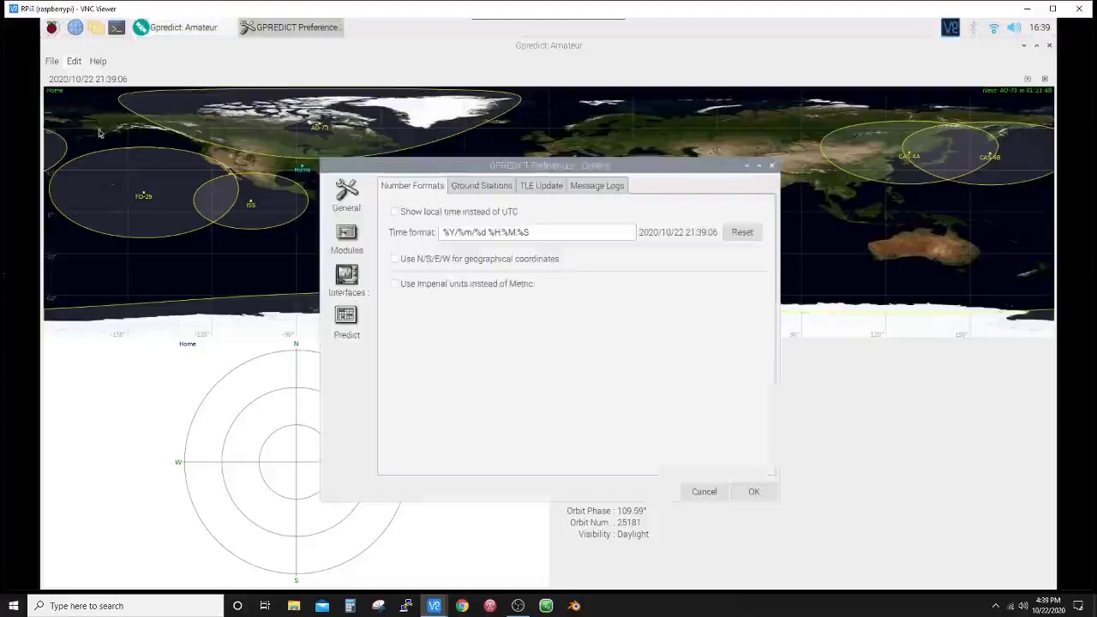
{"action": "left_click", "coordinate": [477, 187]}
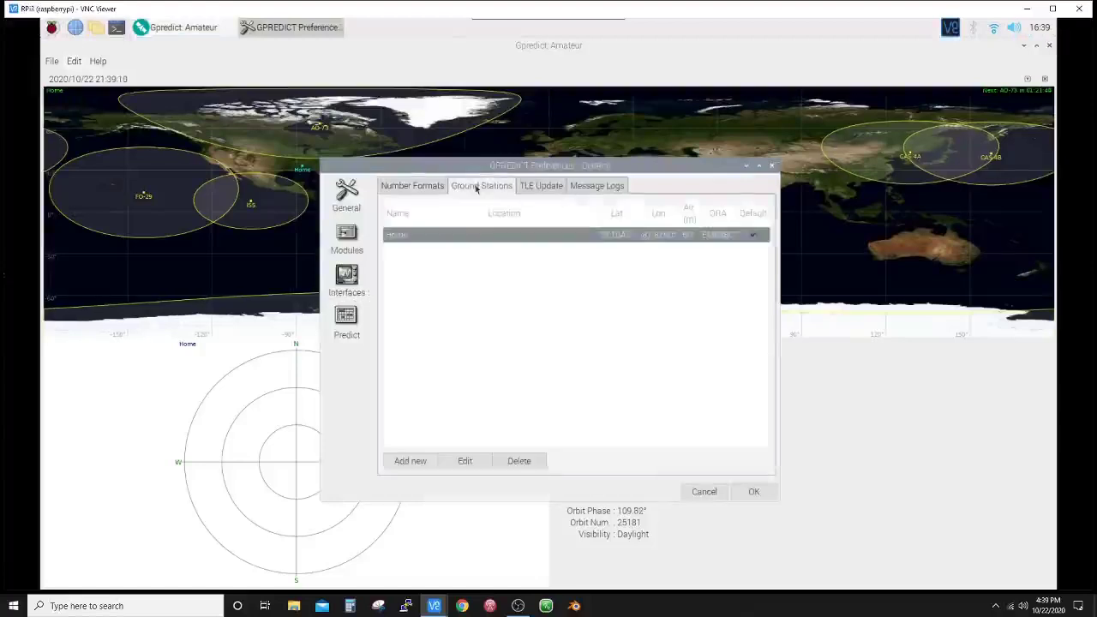
{"action": "left_click_drag", "start_coordinate": [473, 185], "coordinate": [559, 291]}
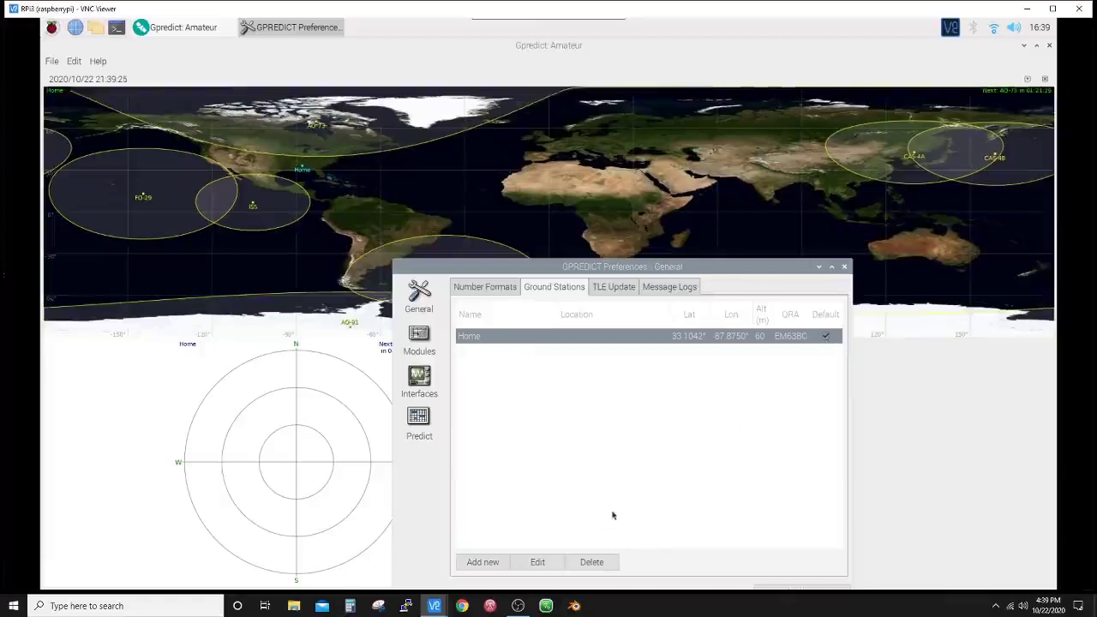
{"action": "left_click_drag", "start_coordinate": [638, 257], "coordinate": [638, 167]}
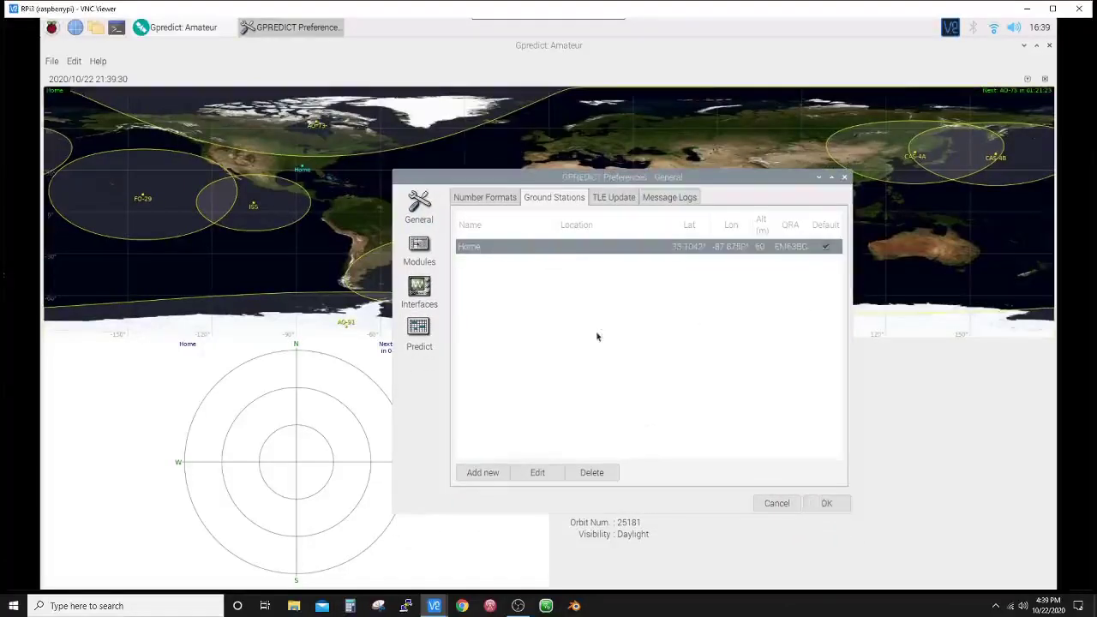
- Add ground station home2 with locator EM63DD and altitude 100 m
{"action": "left_click", "coordinate": [480, 473]}
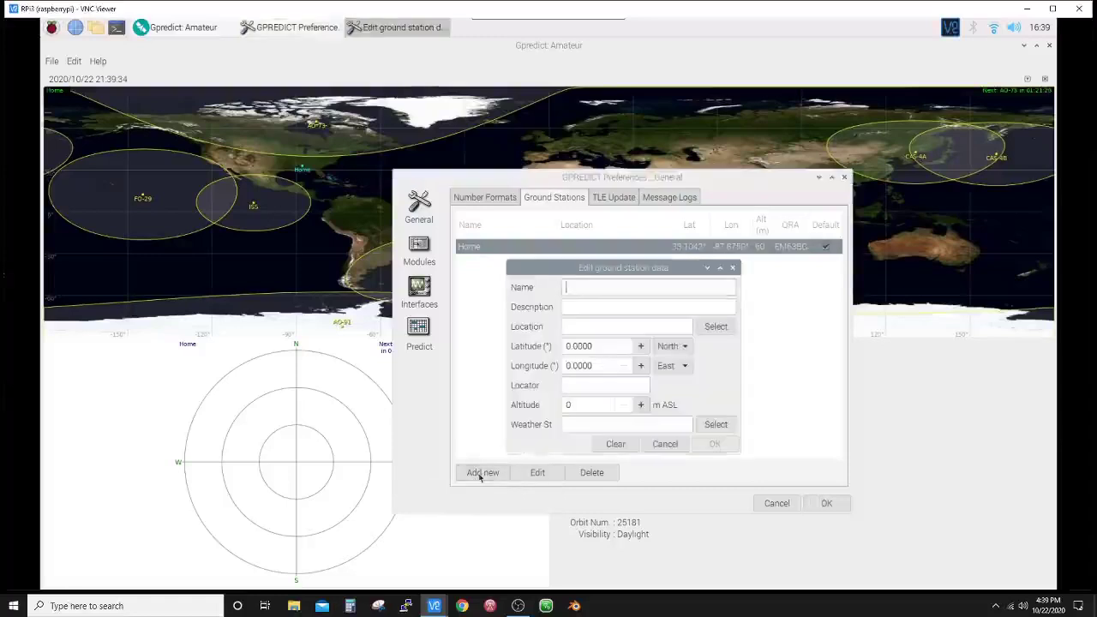
{"action": "type", "text": "home2"}
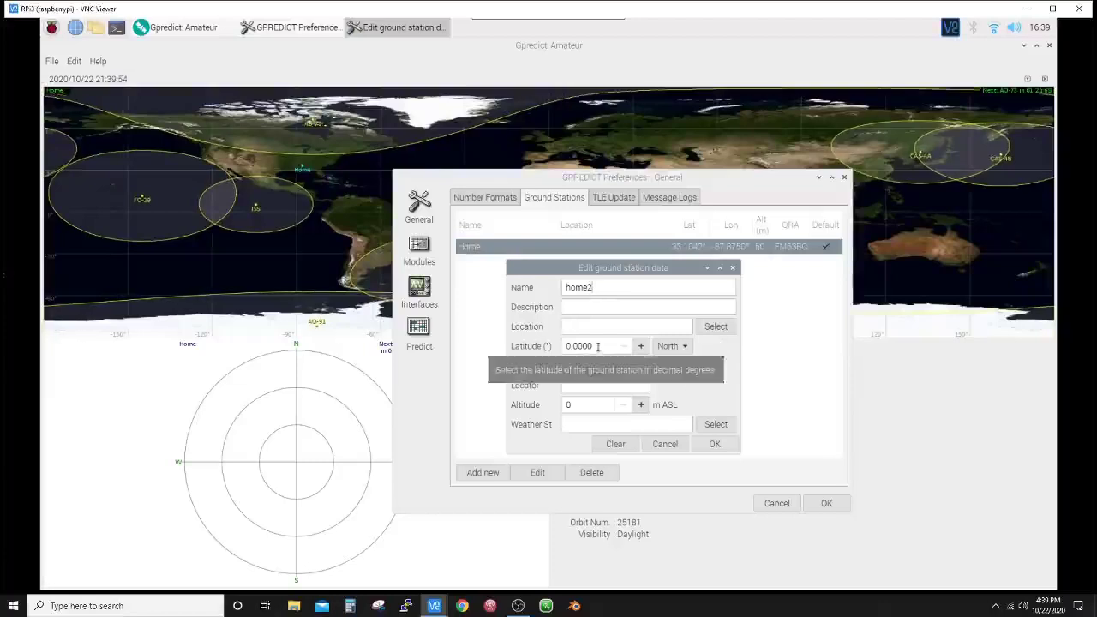
{"action": "left_click", "coordinate": [572, 385]}
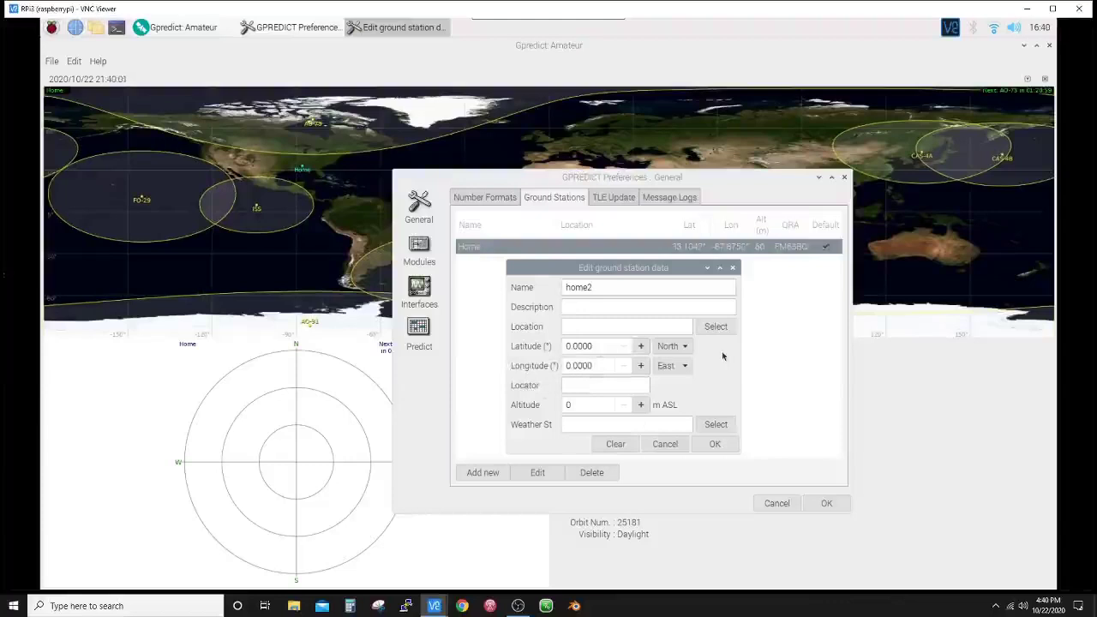
{"action": "type", "text": "EM"}
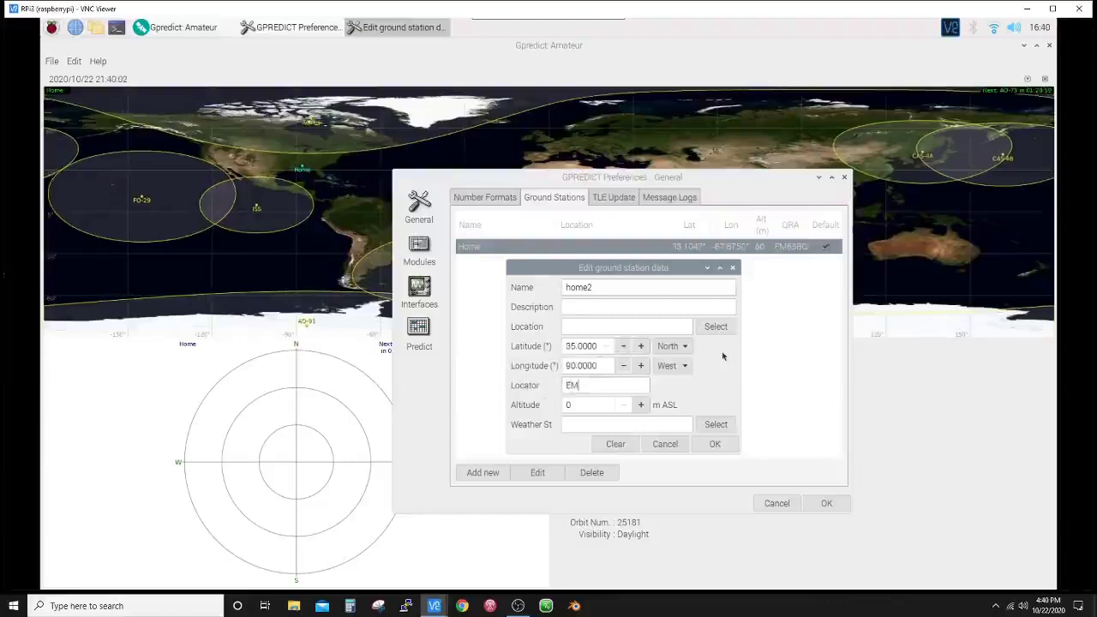
{"action": "type", "text": "63"}
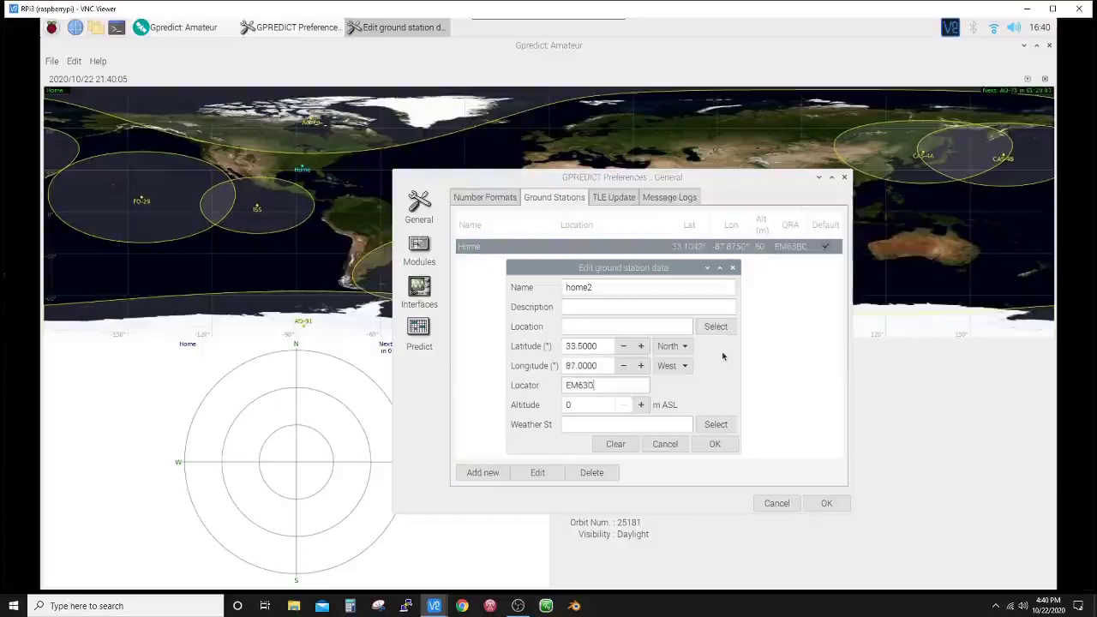
{"action": "type", "text": "00"}
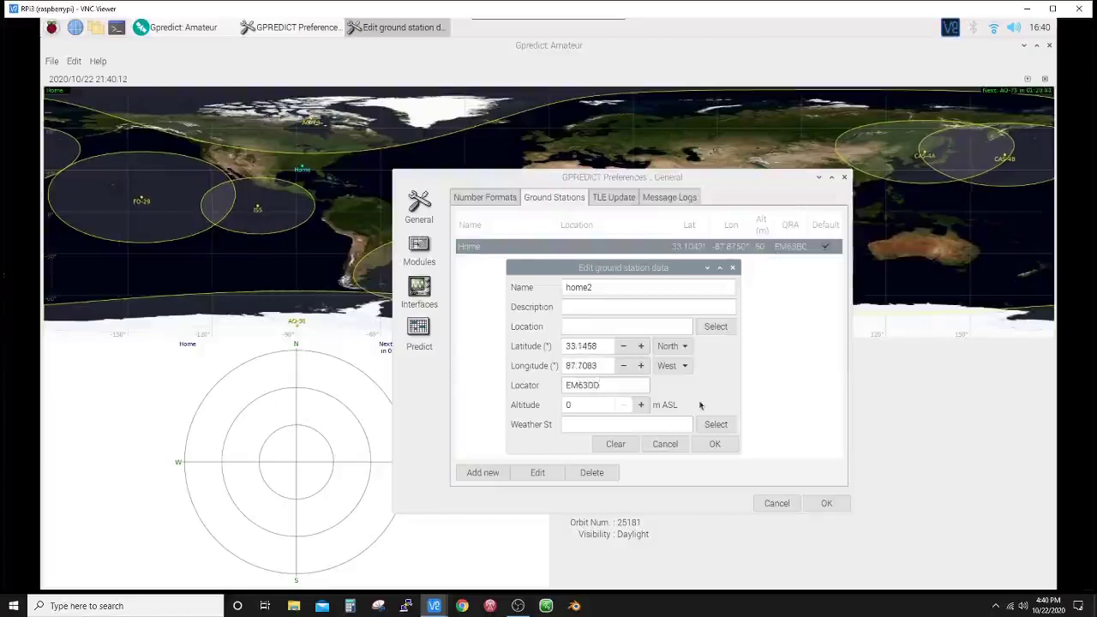
{"action": "double_click", "coordinate": [583, 404]}
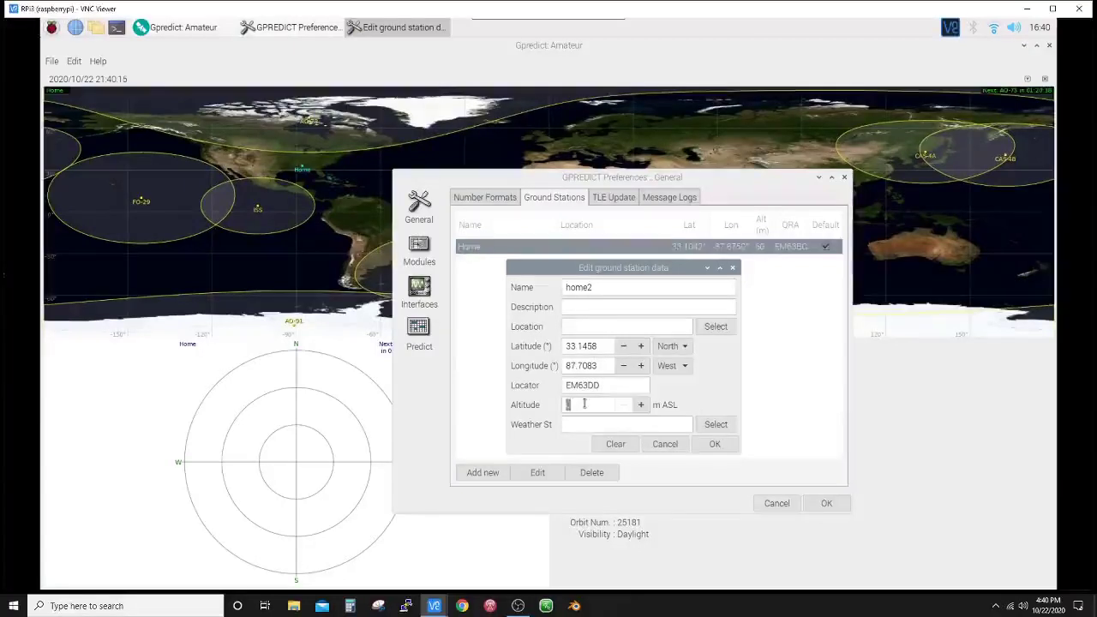
{"action": "type", "text": "100"}
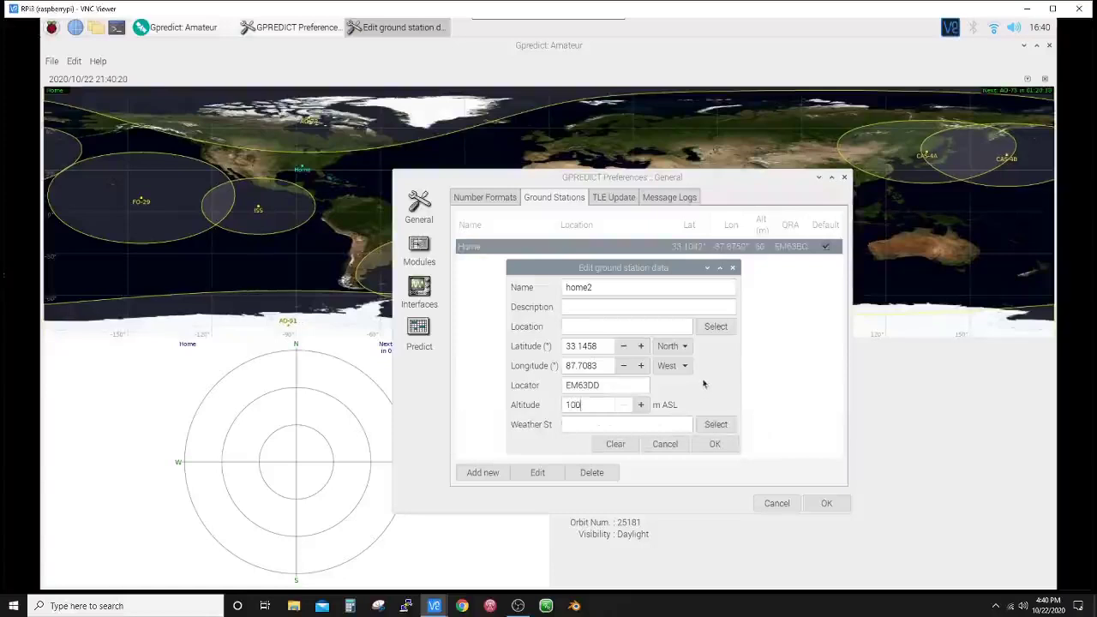
{"action": "left_click", "coordinate": [712, 445]}
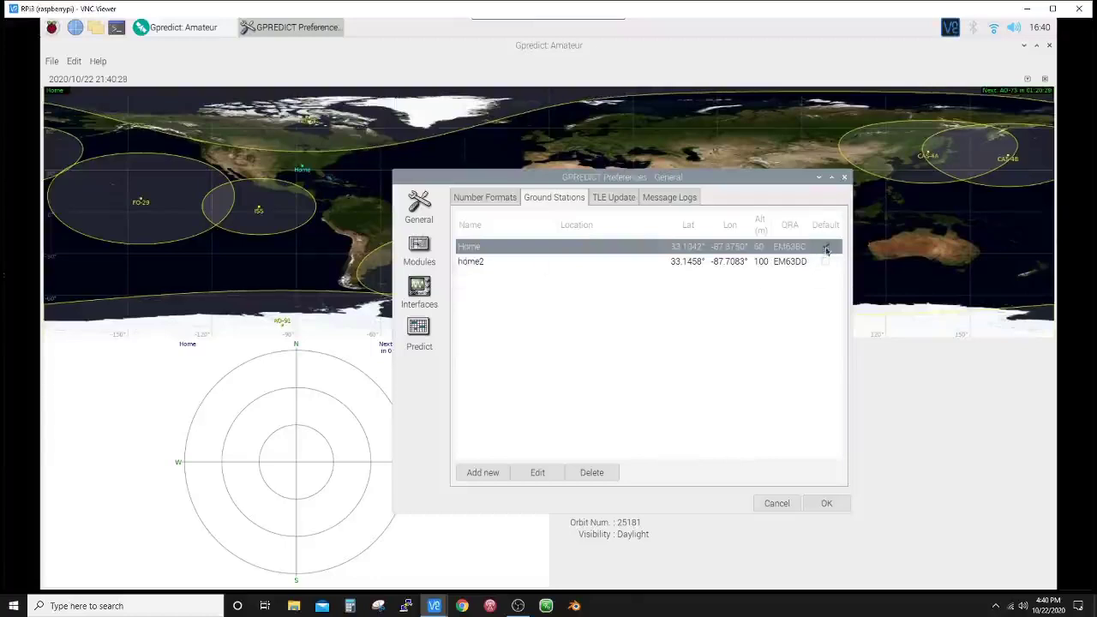
{"action": "left_click", "coordinate": [826, 264]}
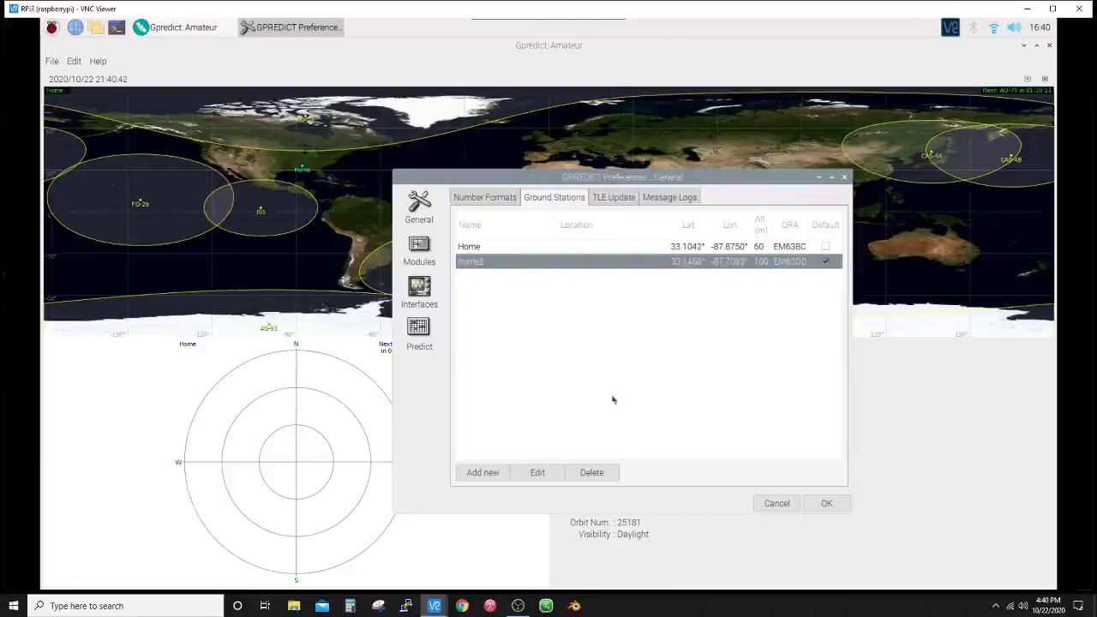
- Close the preferences, update the TLE data from the network, and dismiss the update report
{"action": "left_click", "coordinate": [776, 504]}
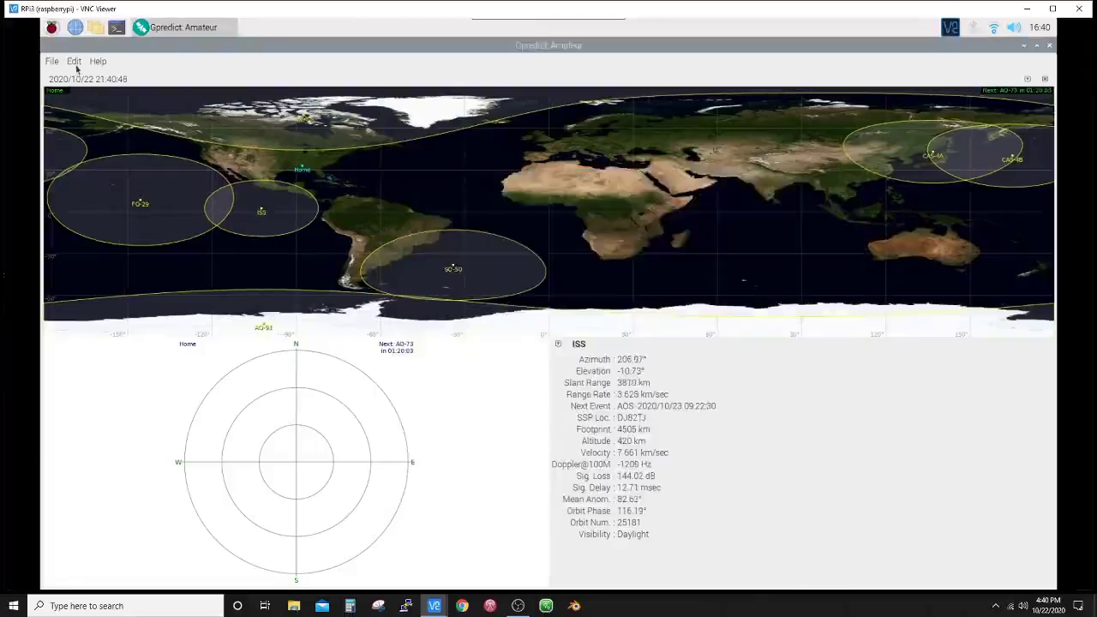
{"action": "left_click", "coordinate": [74, 62]}
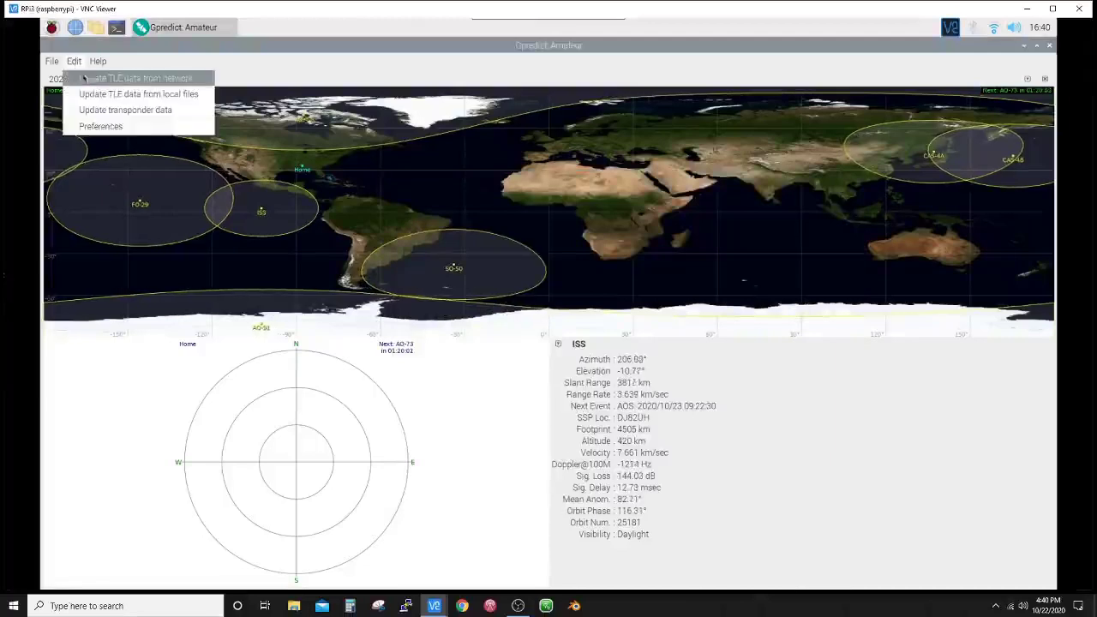
{"action": "left_click", "coordinate": [91, 79]}
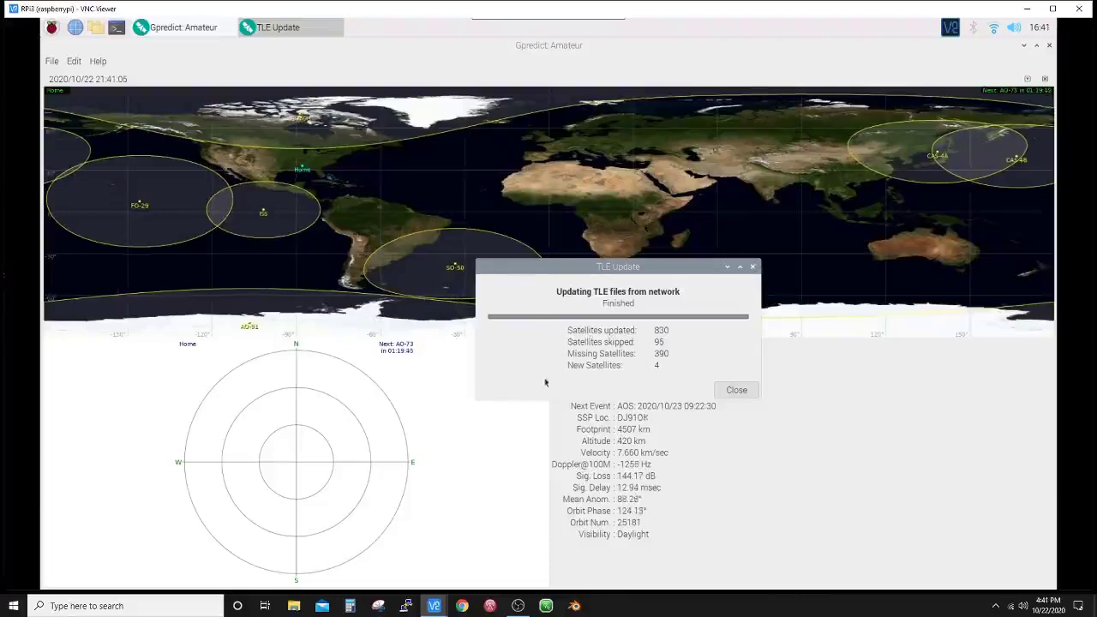
{"action": "left_click", "coordinate": [735, 390]}
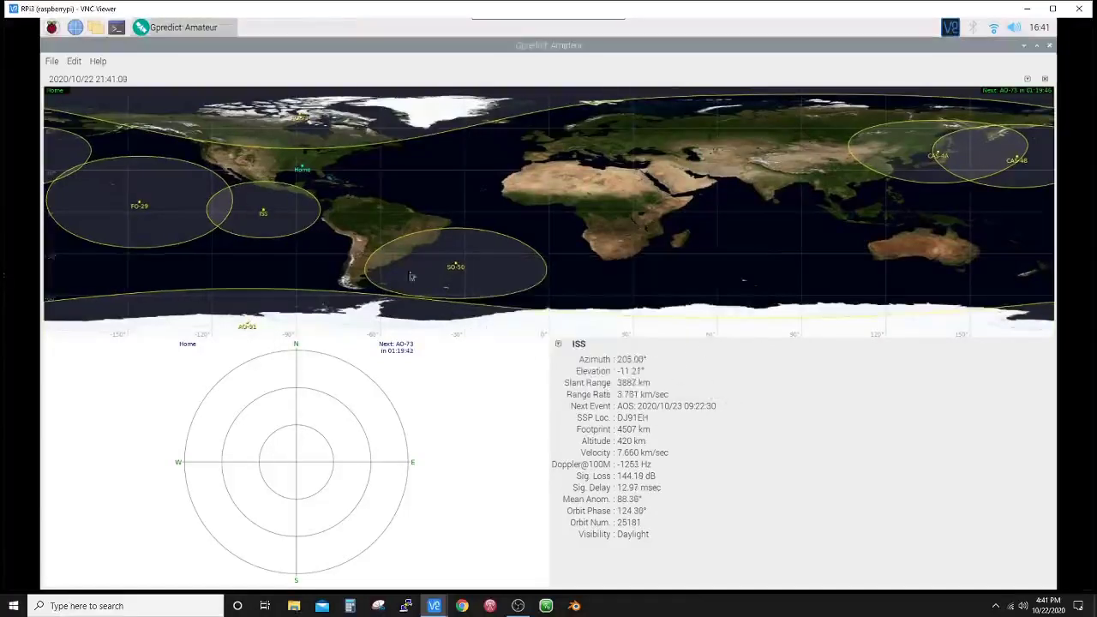
- Download fresh transponder data from the network and close the finished update report
{"action": "left_click", "coordinate": [74, 61]}
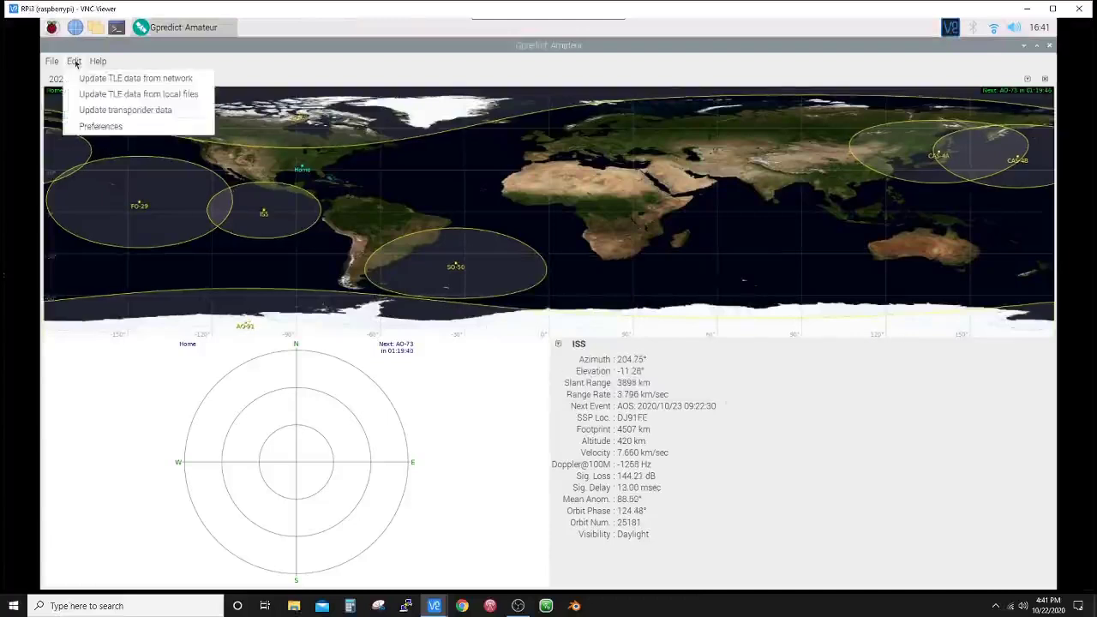
{"action": "left_click", "coordinate": [125, 112]}
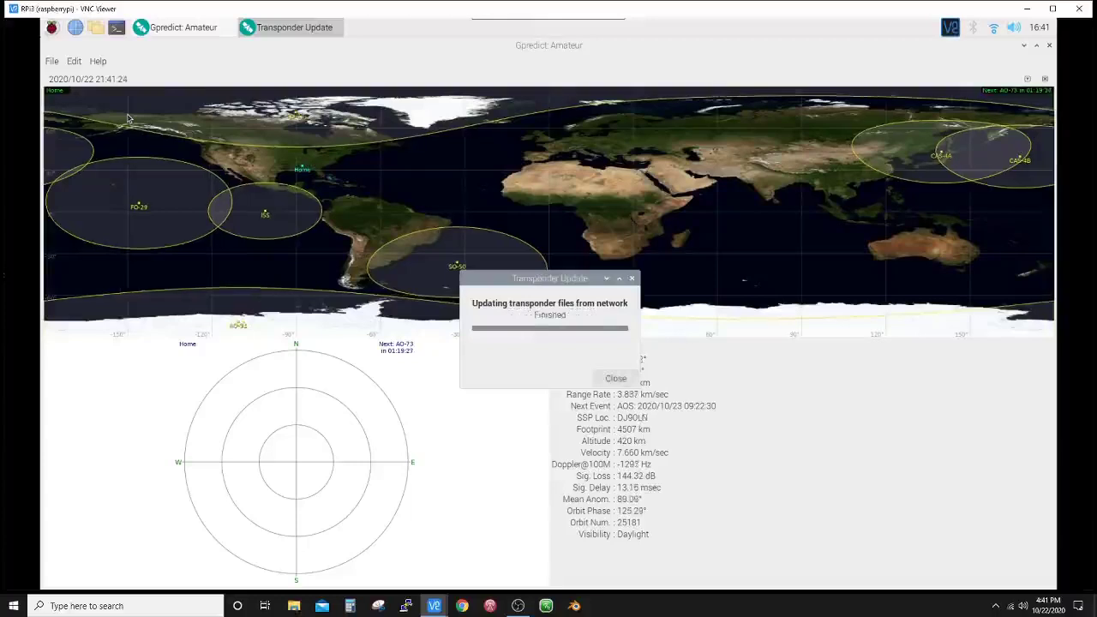
{"action": "left_click", "coordinate": [615, 378]}
{"action": "left_click", "coordinate": [74, 61]}
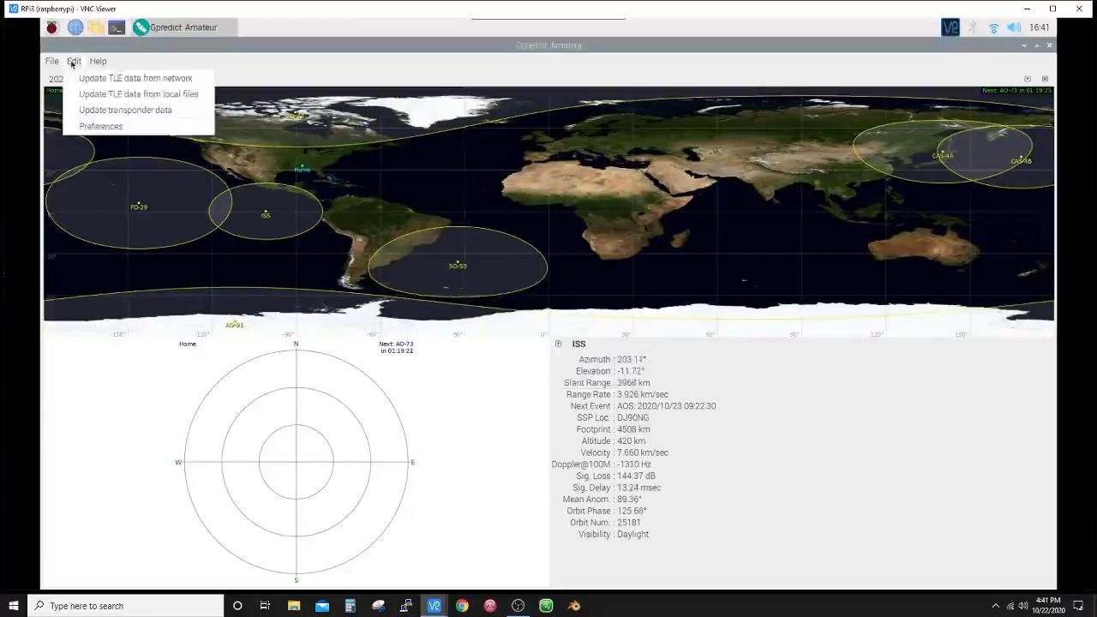
{"action": "left_click", "coordinate": [98, 127]}
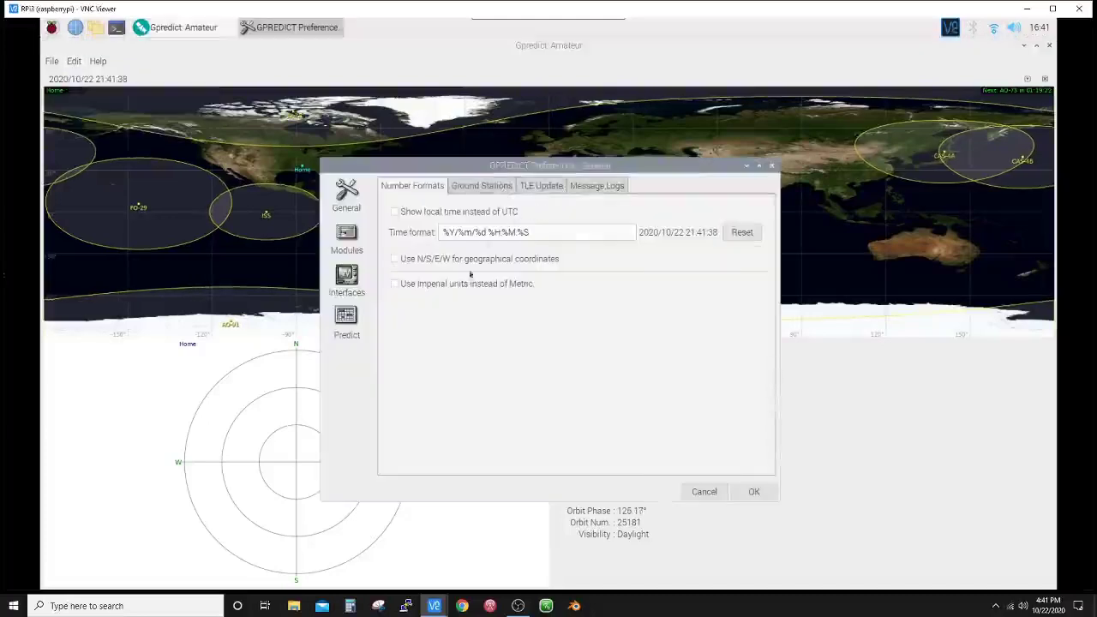
{"action": "left_click", "coordinate": [347, 239]}
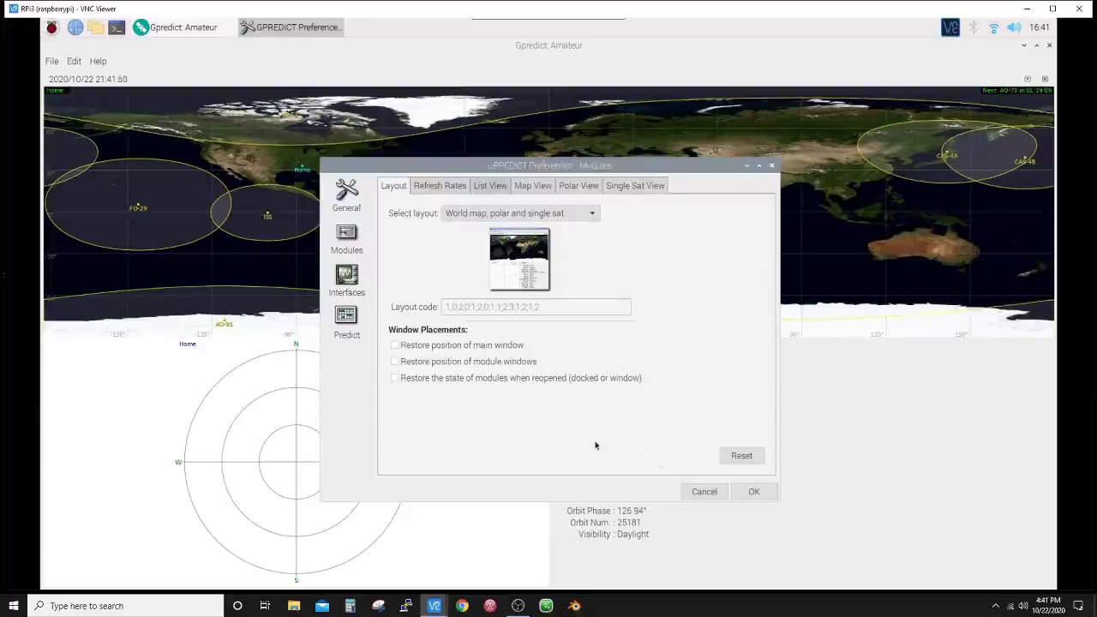
{"action": "left_click", "coordinate": [704, 491]}
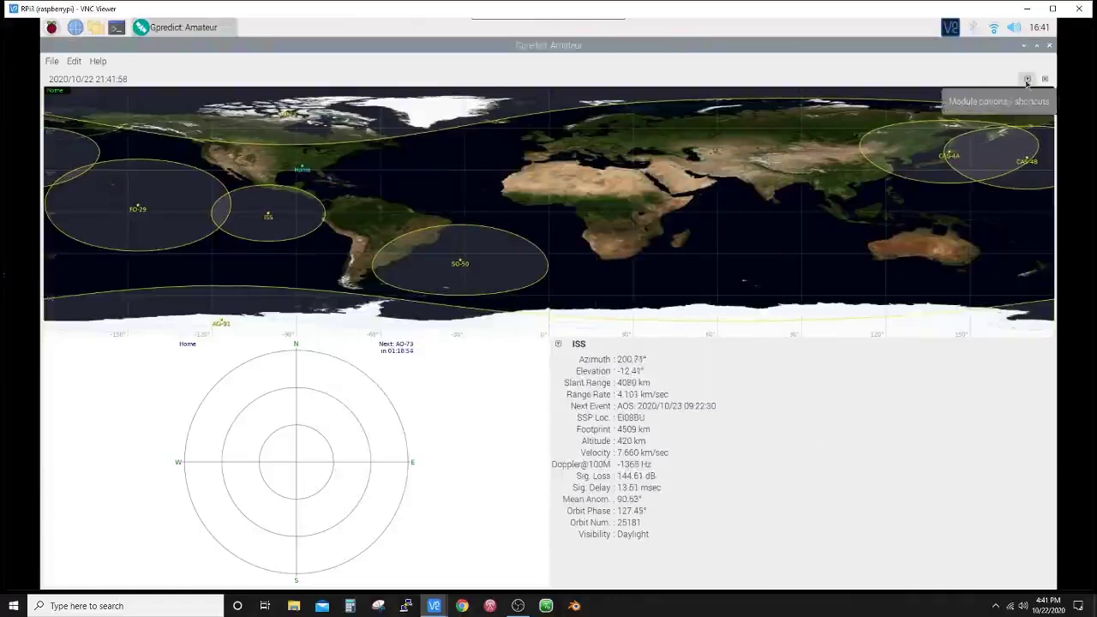
{"action": "left_click", "coordinate": [1027, 80]}
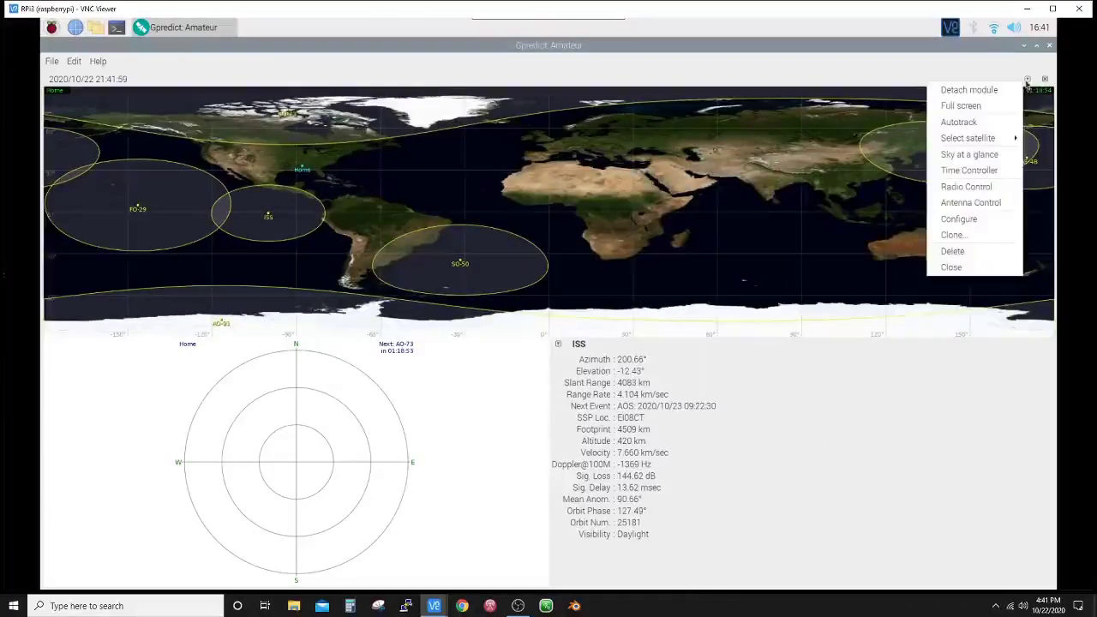
{"action": "left_click", "coordinate": [951, 220]}
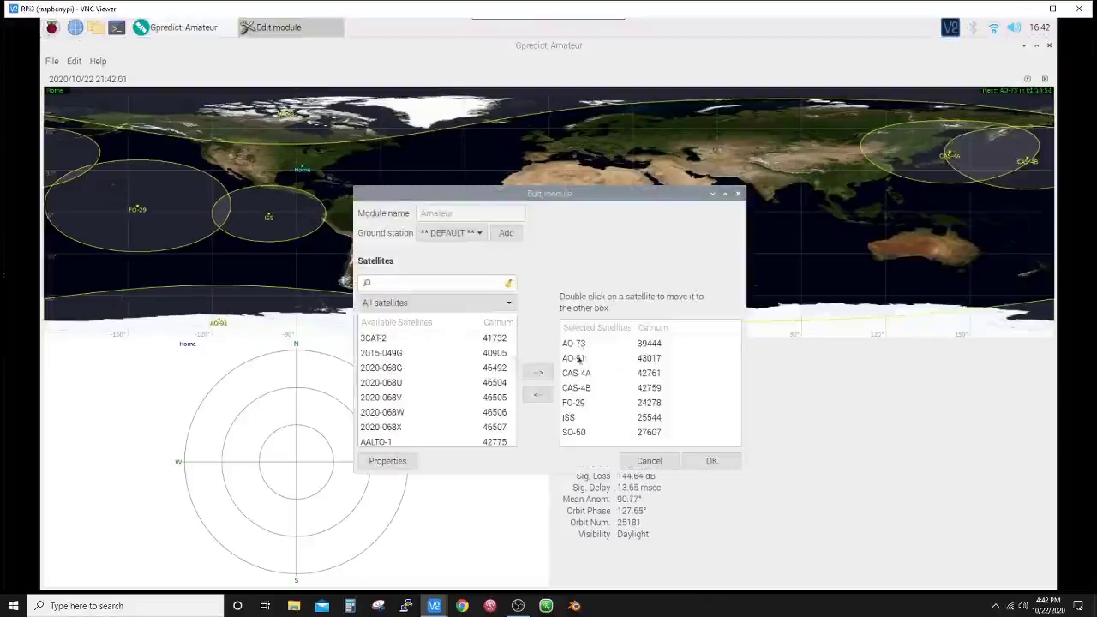
{"action": "left_click", "coordinate": [411, 281]}
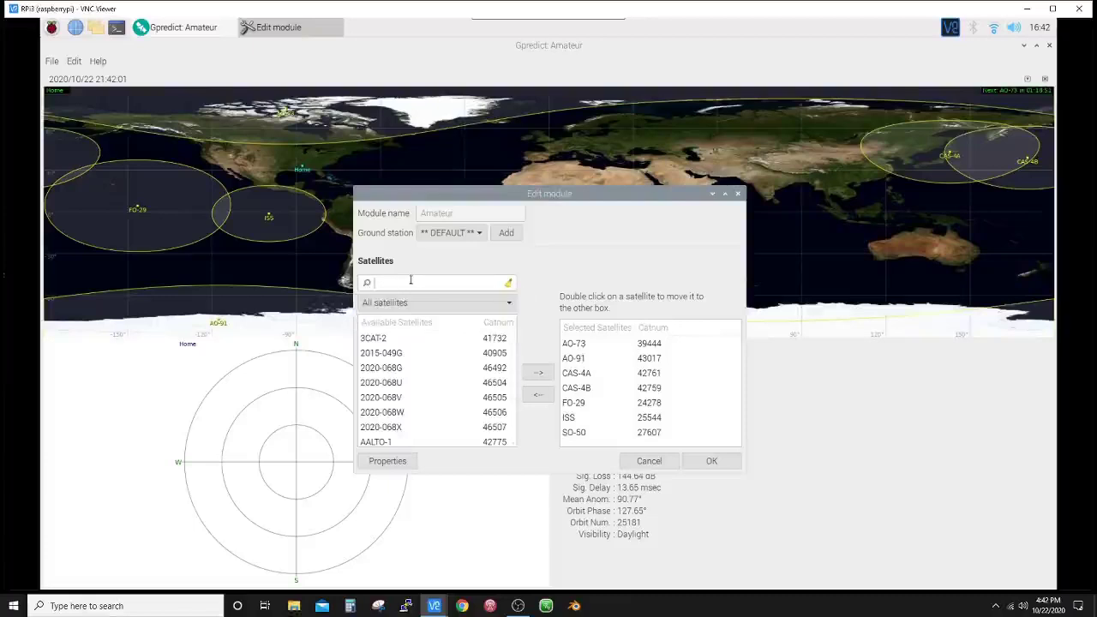
{"action": "type", "text": "ao-"}
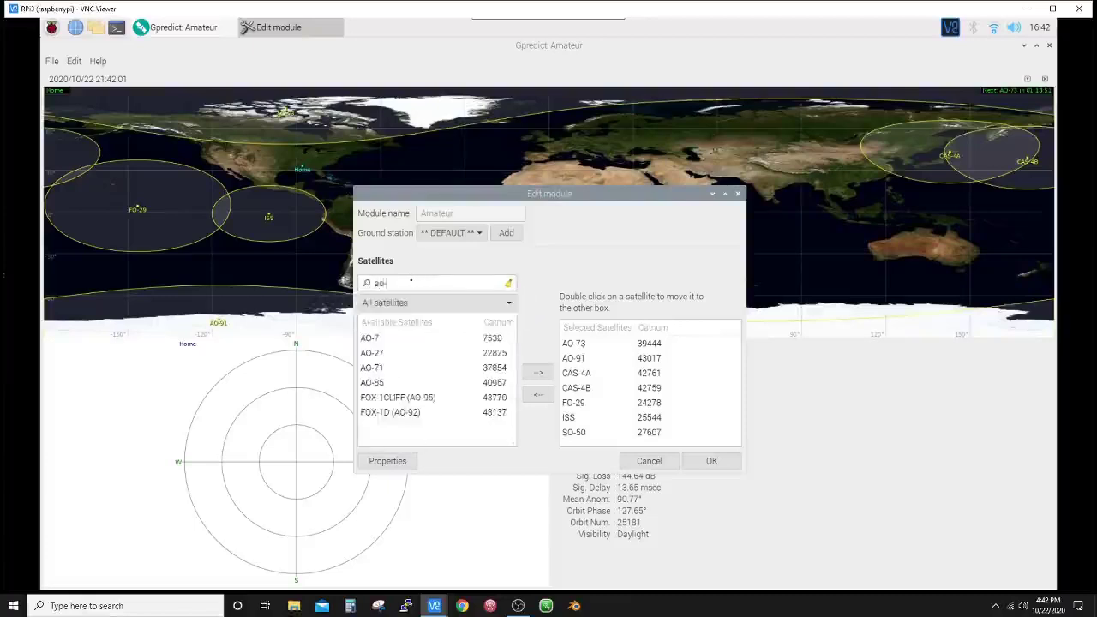
{"action": "type", "text": "7"}
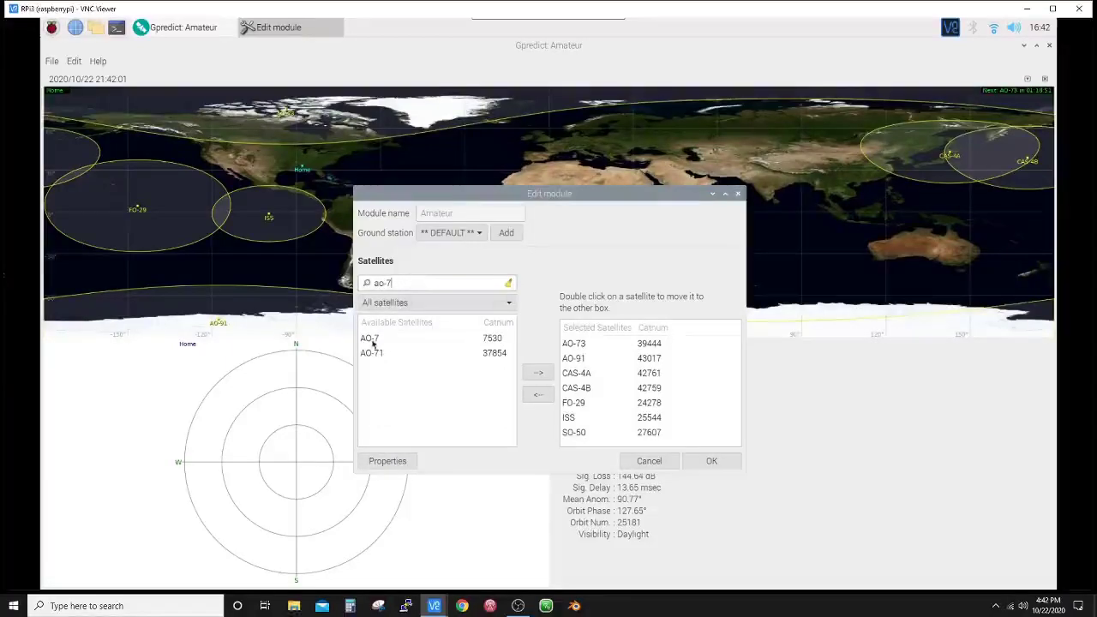
{"action": "left_click", "coordinate": [372, 342]}
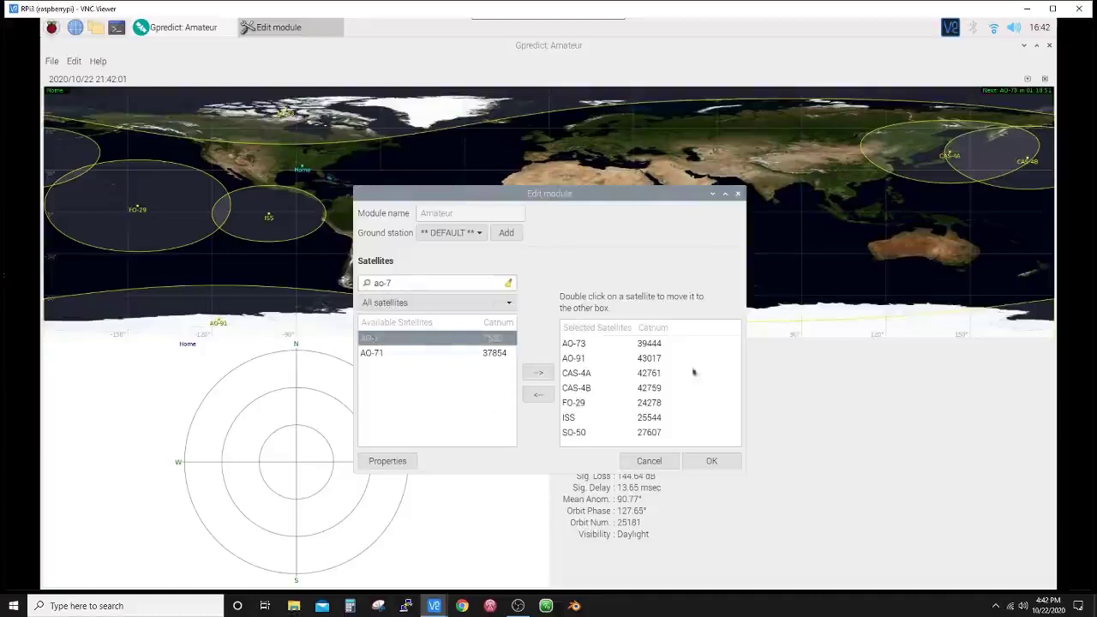
{"action": "double_click", "coordinate": [383, 340]}
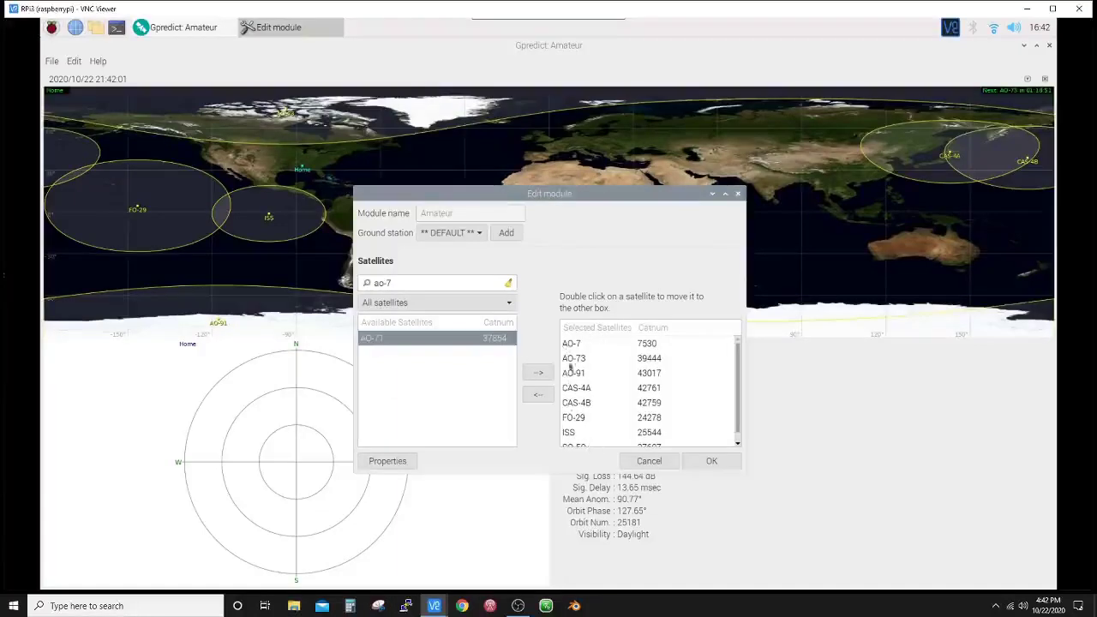
{"action": "left_click", "coordinate": [571, 344]}
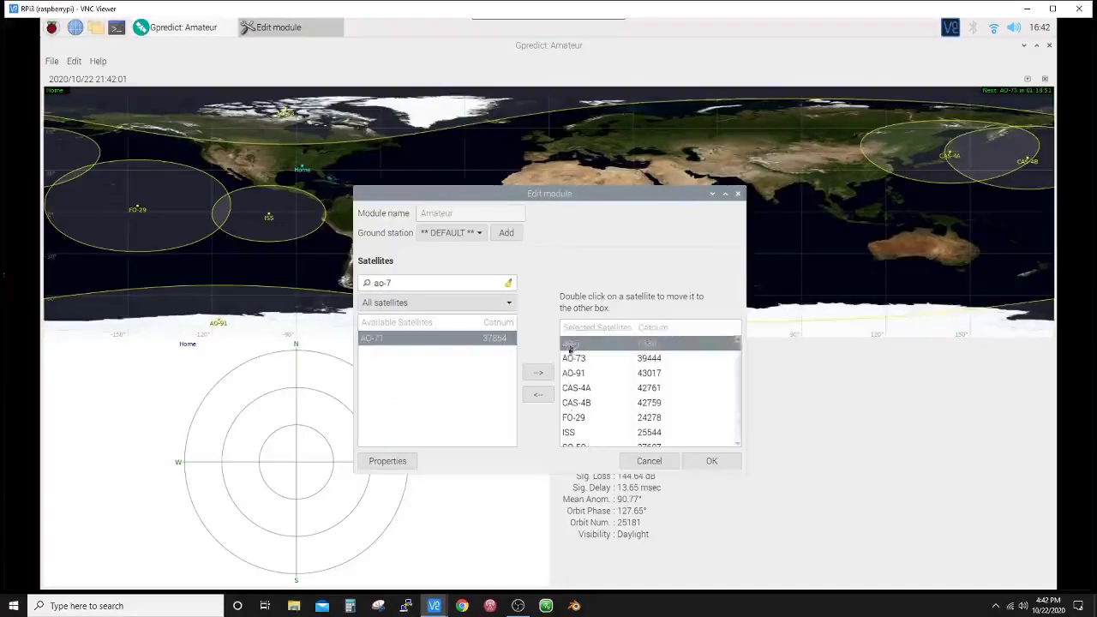
{"action": "left_click", "coordinate": [538, 398]}
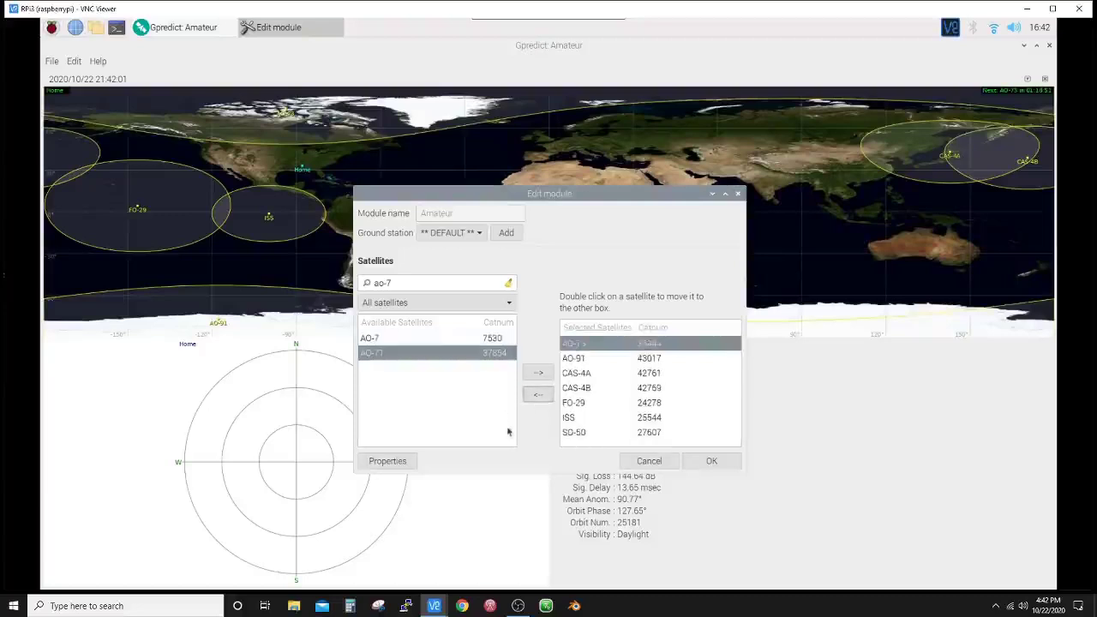
{"action": "left_click", "coordinate": [710, 461]}
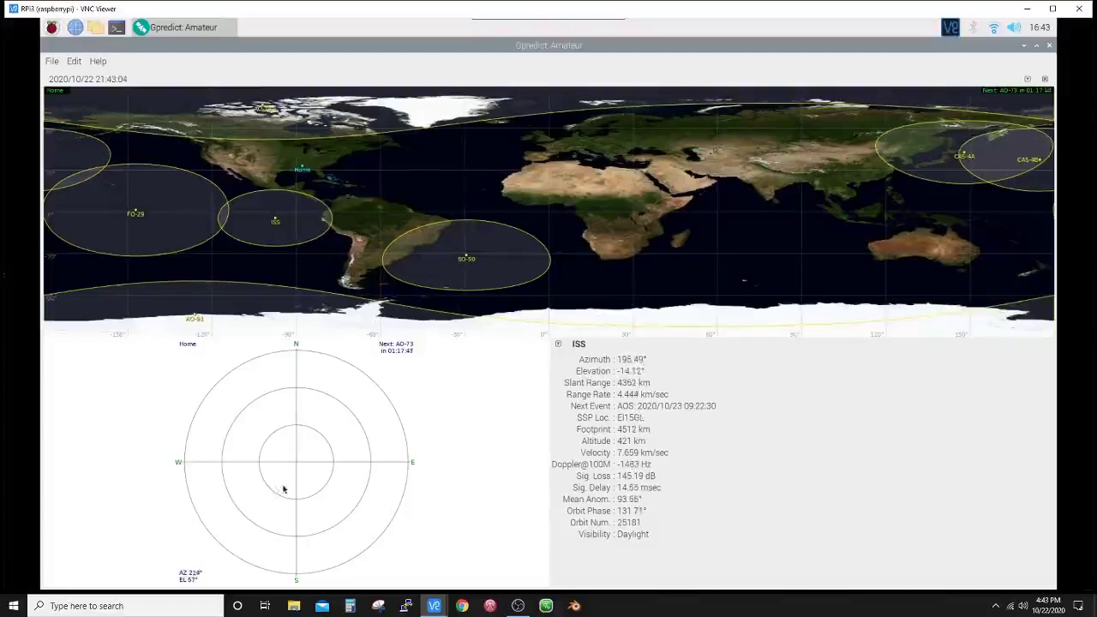
- Switch the single-satellite panel from ISS to AO-73, next AOS 2020/10/22 23:00:52
{"action": "left_click", "coordinate": [557, 343]}
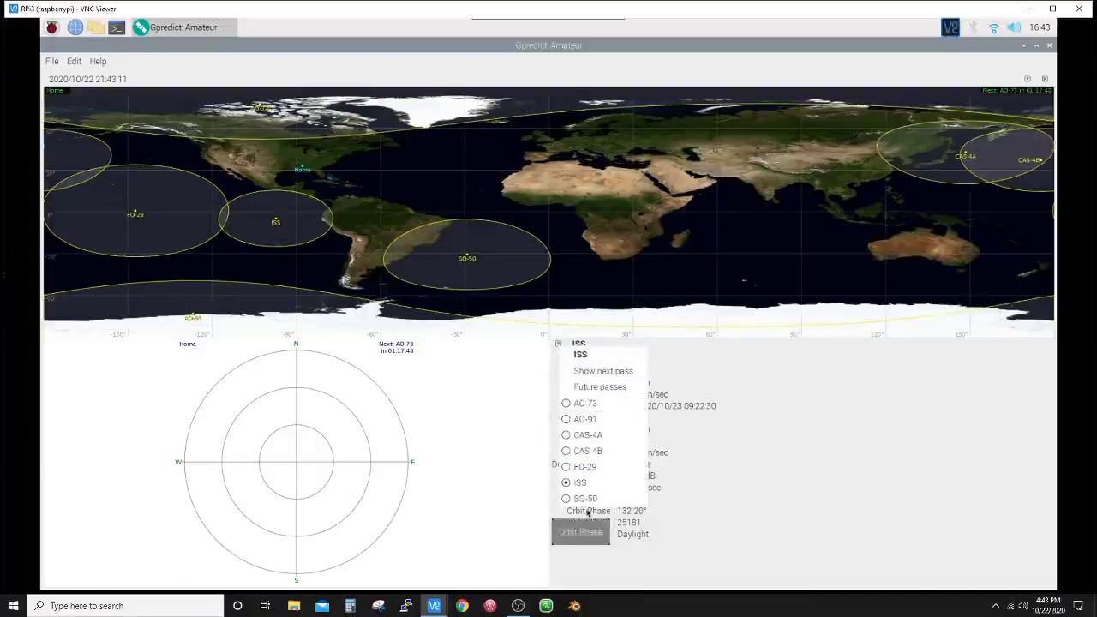
{"action": "left_click", "coordinate": [565, 403]}
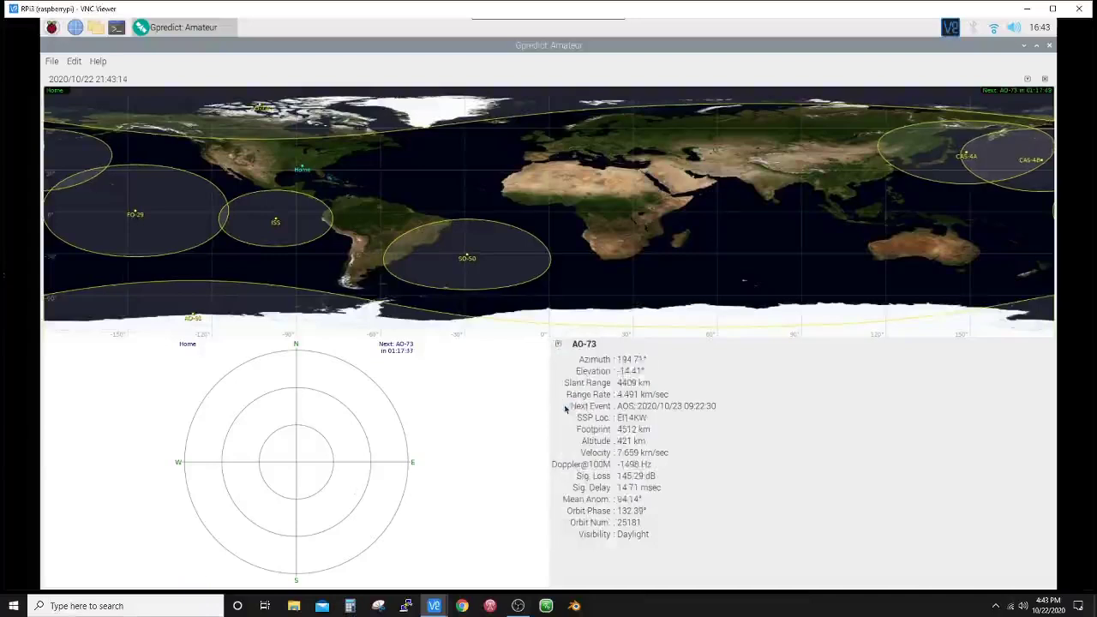
{"action": "left_click", "coordinate": [559, 345]}
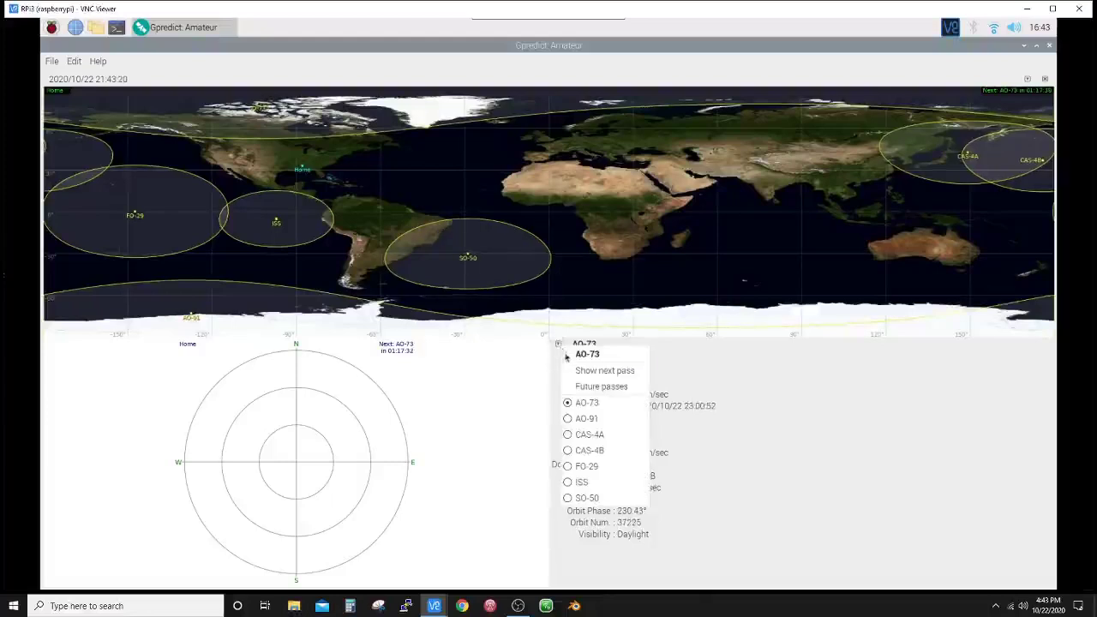
- View AO-73's next pass (orbit 37226) as data table, polar plot and Az/El graph, then close it
{"action": "left_click", "coordinate": [597, 370]}
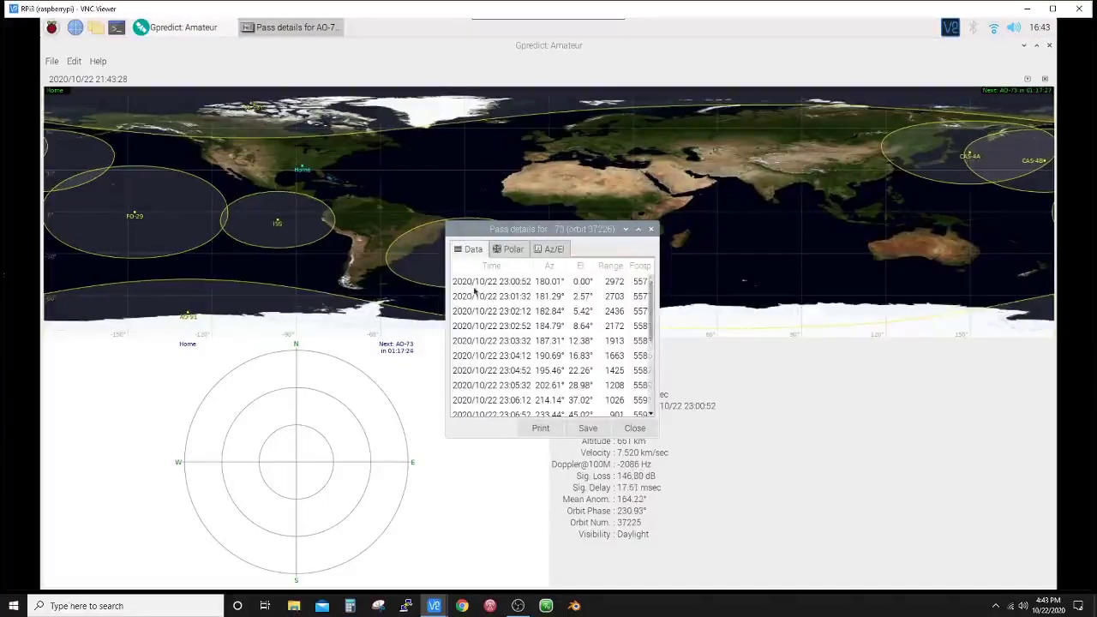
{"action": "scroll", "coordinate": [477, 297], "scroll_direction": "down", "scroll_amount": 5}
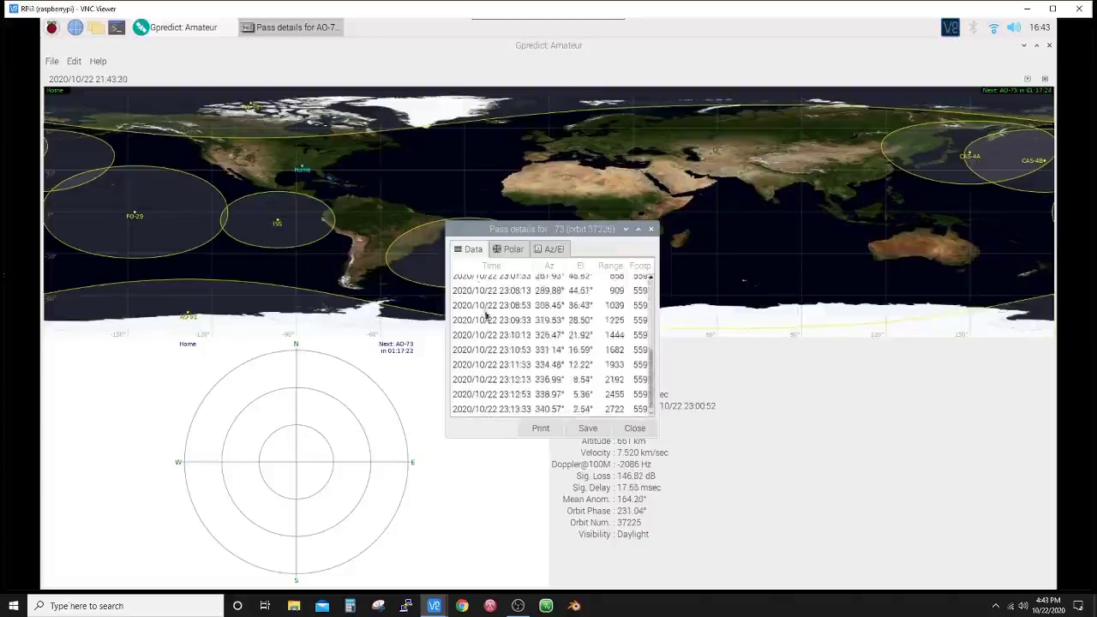
{"action": "scroll", "coordinate": [492, 318], "scroll_direction": "up", "scroll_amount": 5}
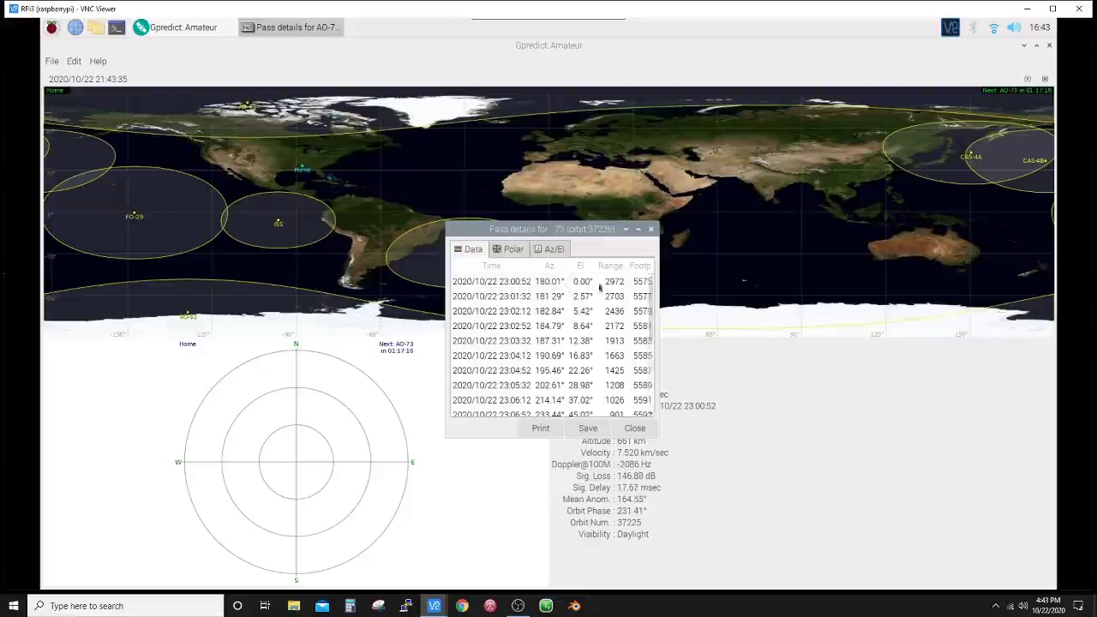
{"action": "left_click", "coordinate": [512, 250]}
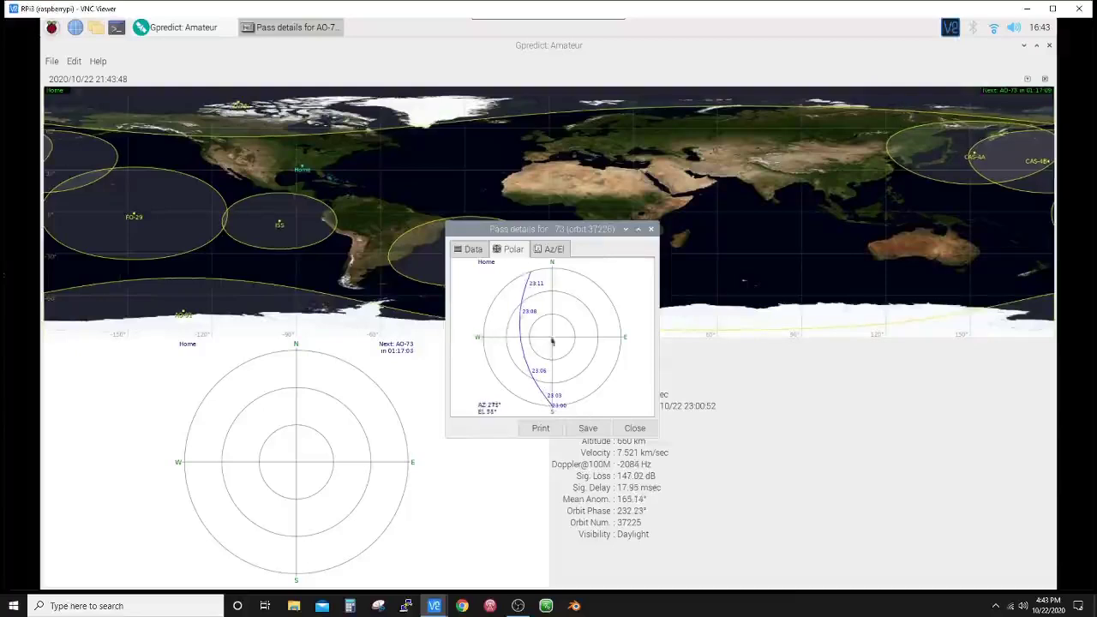
{"action": "left_click", "coordinate": [548, 250]}
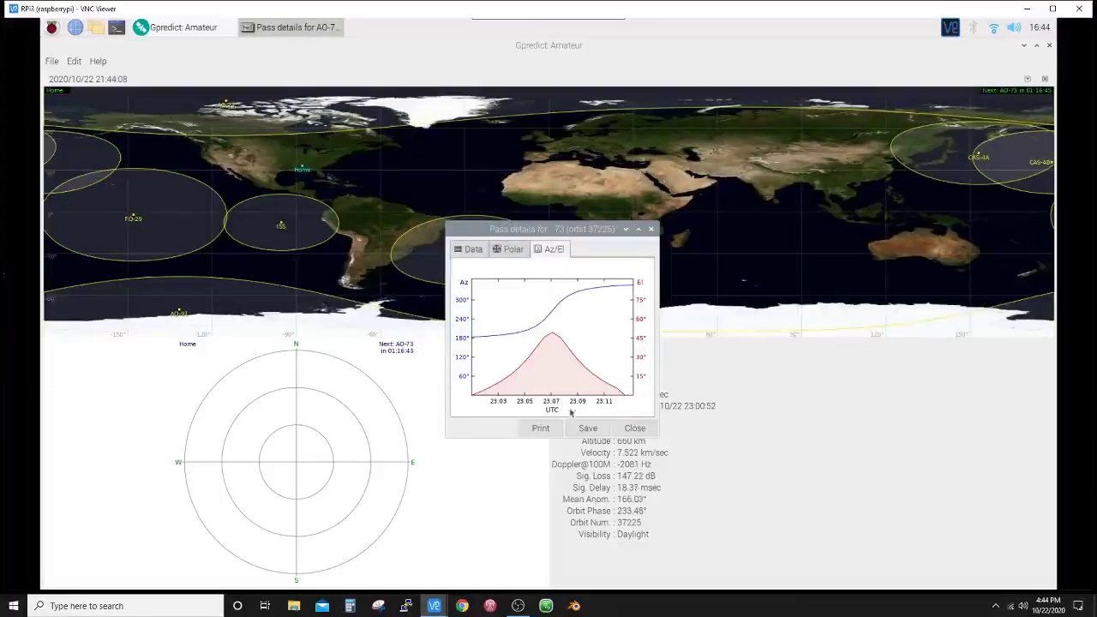
{"action": "left_click", "coordinate": [634, 429]}
- List AO-73's upcoming passes, led by a 48.62° pass at 23:00:52, then close the table
{"action": "left_click", "coordinate": [559, 345]}
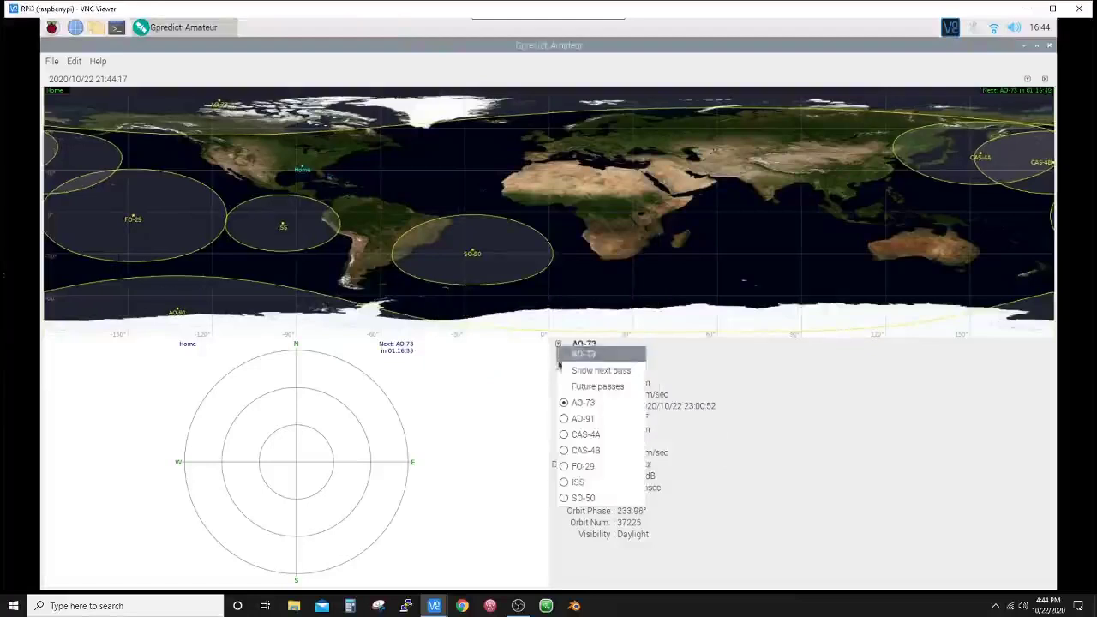
{"action": "left_click", "coordinate": [604, 387]}
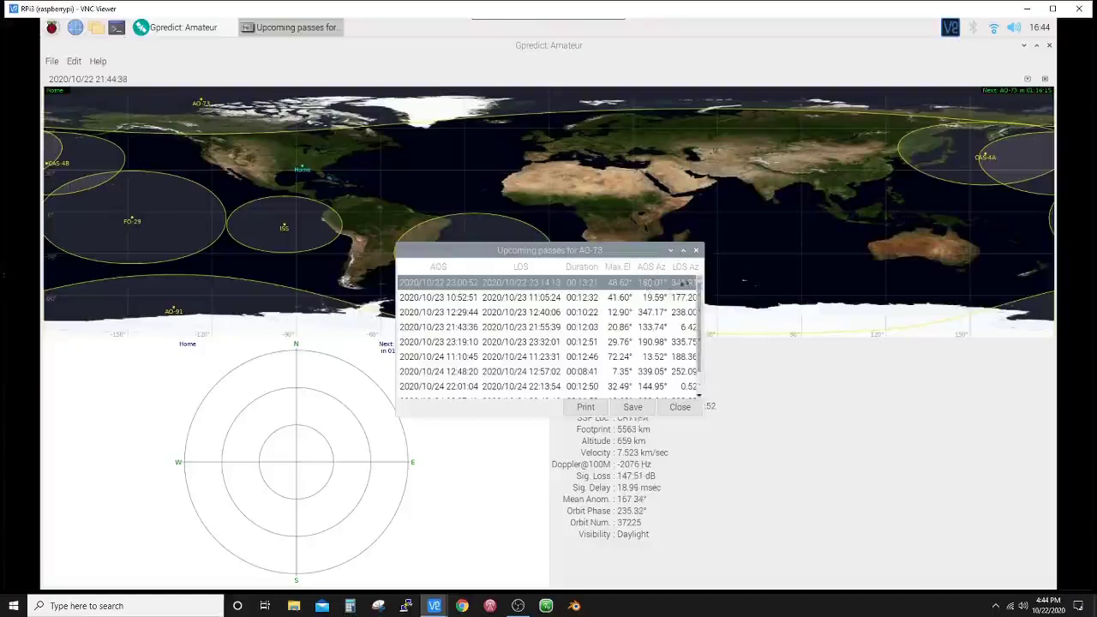
{"action": "left_click", "coordinate": [679, 407]}
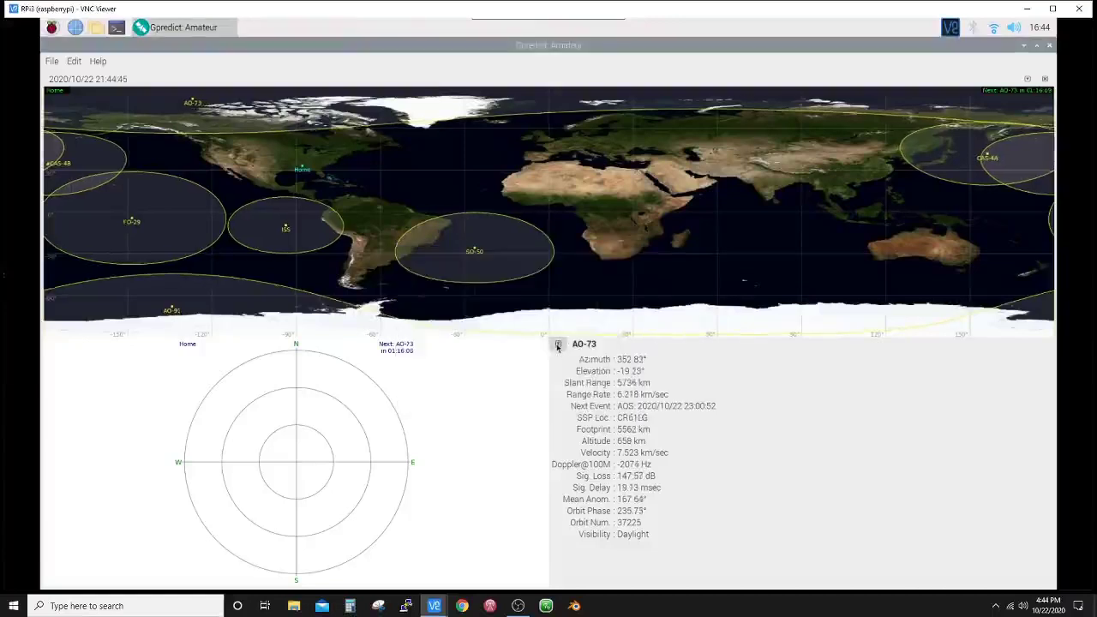
{"action": "left_click", "coordinate": [557, 344]}
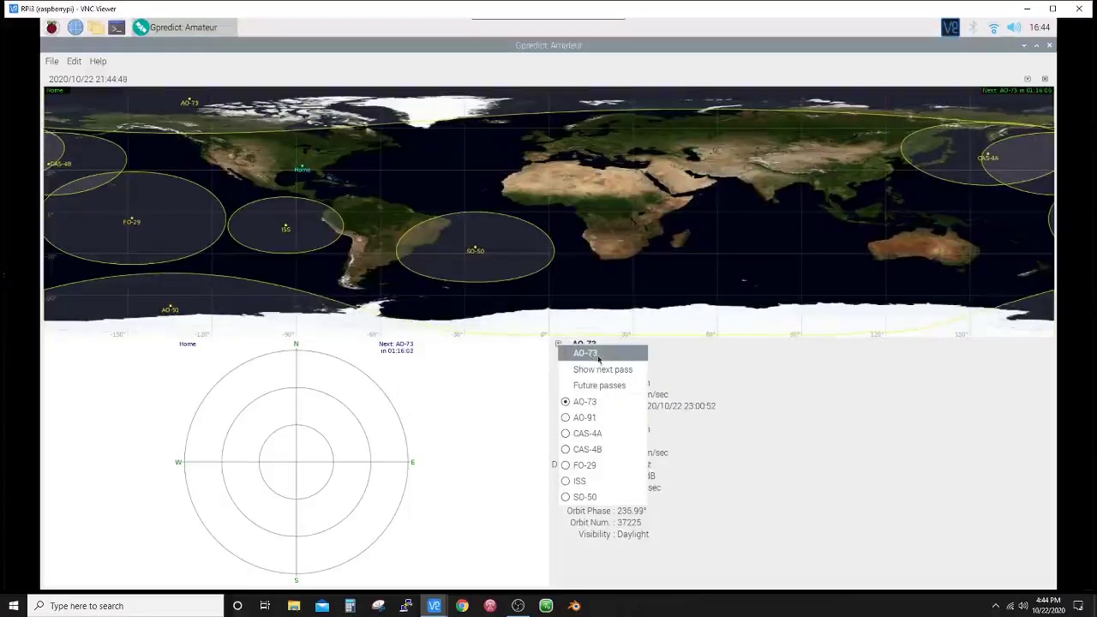
{"action": "left_click", "coordinate": [598, 358]}
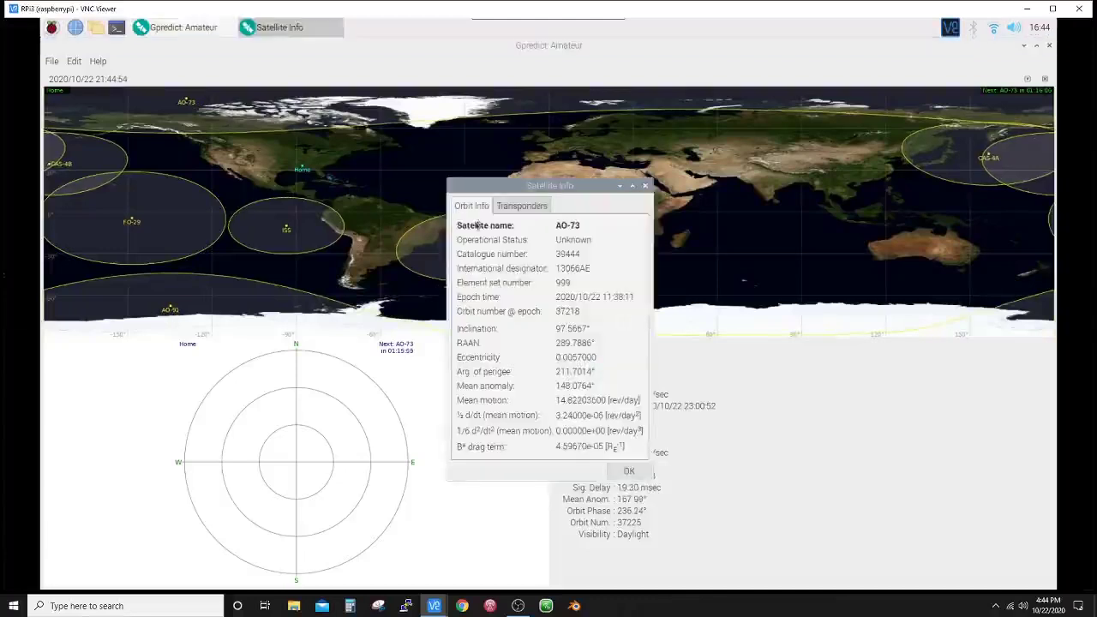
{"action": "left_click", "coordinate": [523, 207]}
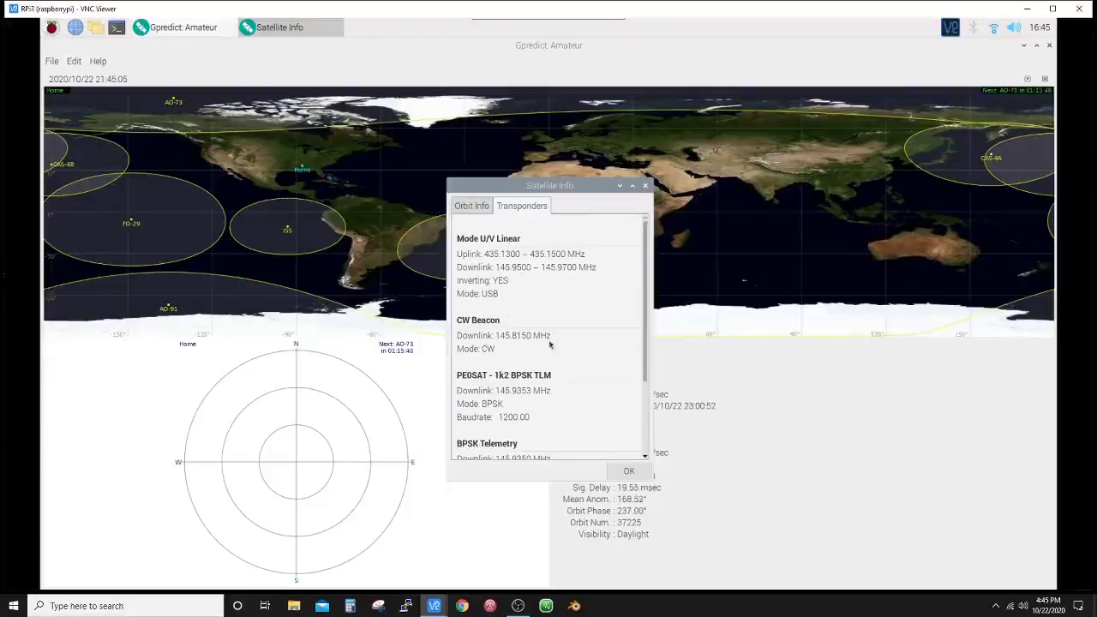
{"action": "scroll", "coordinate": [597, 332], "scroll_direction": "down", "scroll_amount": 3}
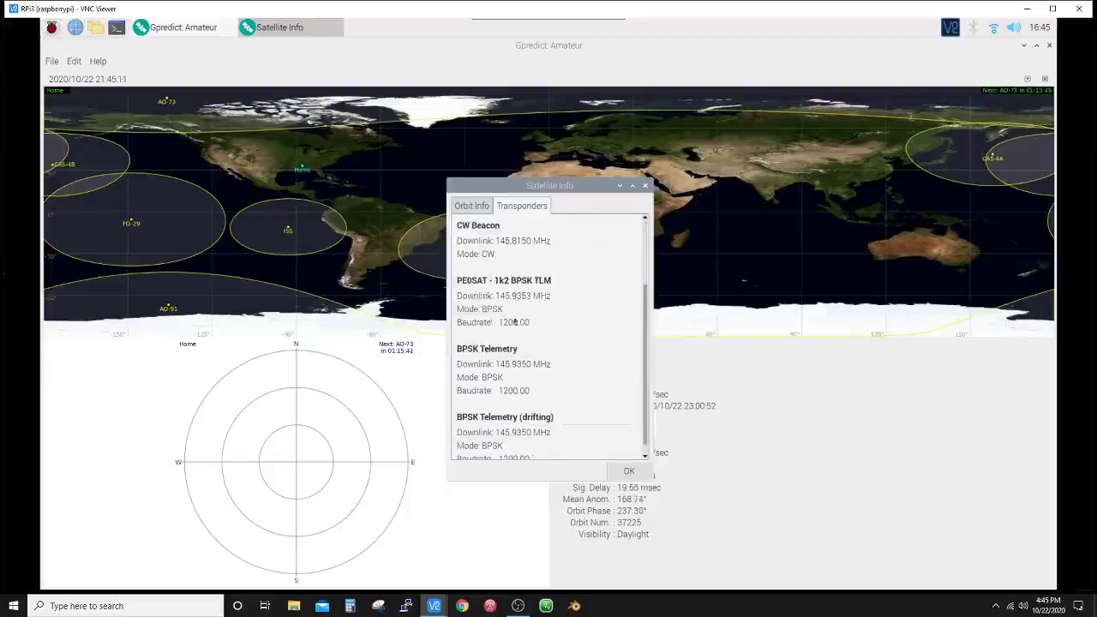
{"action": "scroll", "coordinate": [574, 334], "scroll_direction": "down", "scroll_amount": 1}
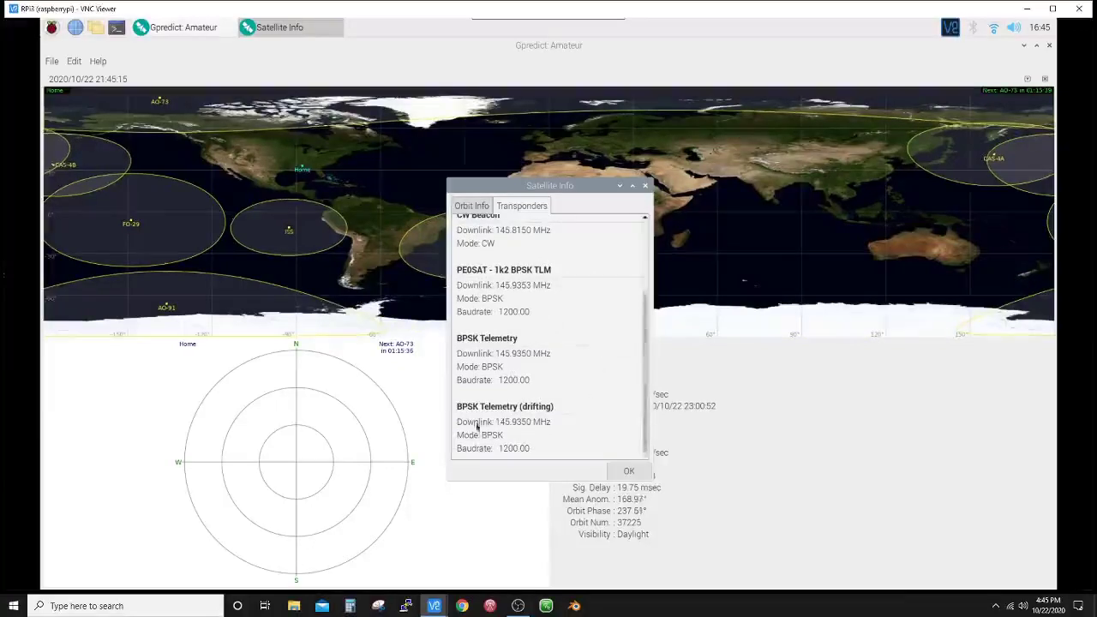
{"action": "left_click", "coordinate": [628, 470]}
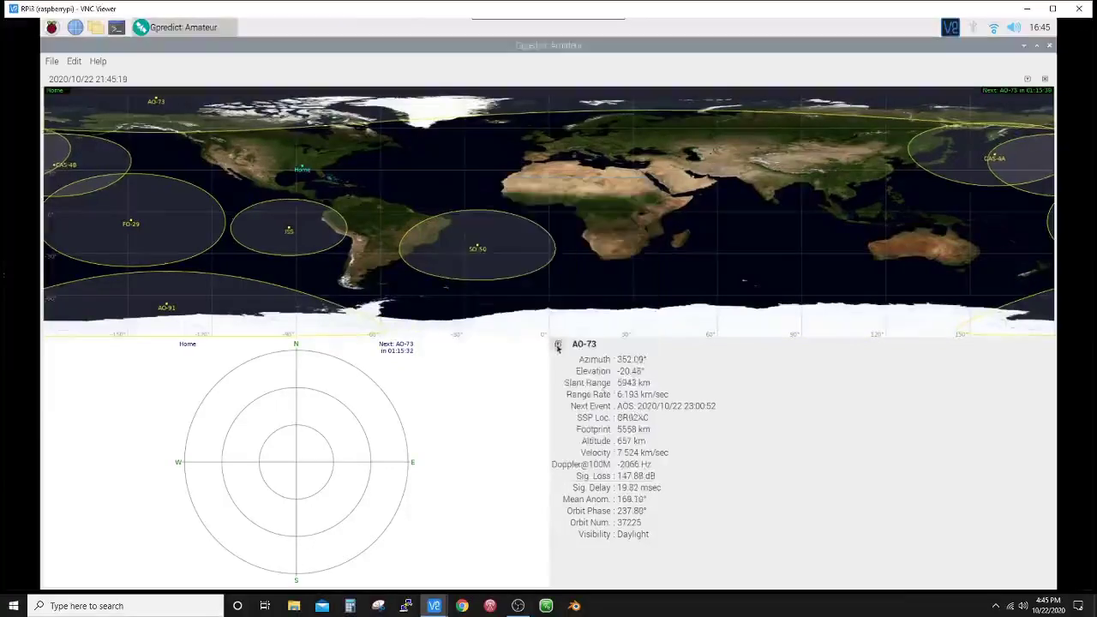
- Switch the panel to CAS-4A and check its transponders: 435.2100–435.2300 MHz linear uplink, GMSK 4k8 downlink
{"action": "left_click", "coordinate": [557, 344]}
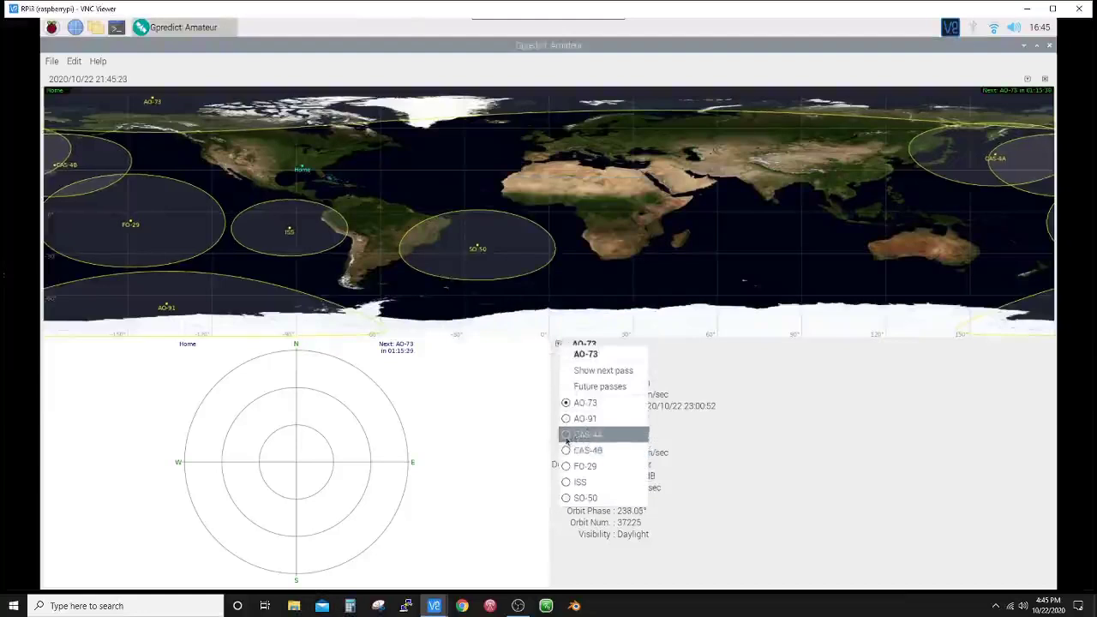
{"action": "left_click", "coordinate": [566, 434]}
{"action": "left_click", "coordinate": [558, 344]}
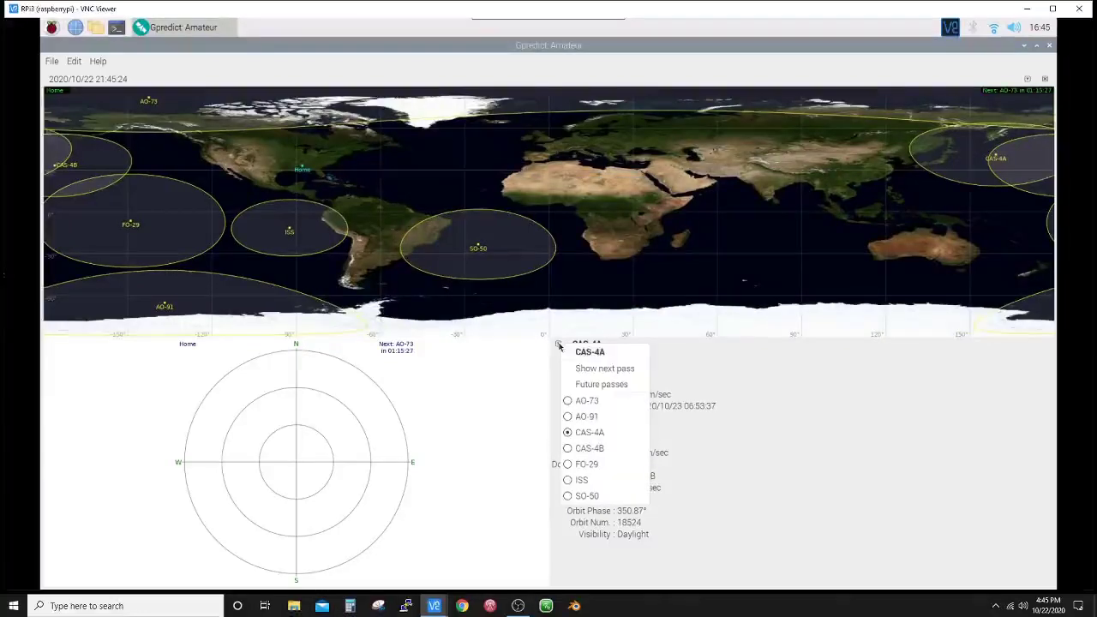
{"action": "left_click", "coordinate": [580, 352]}
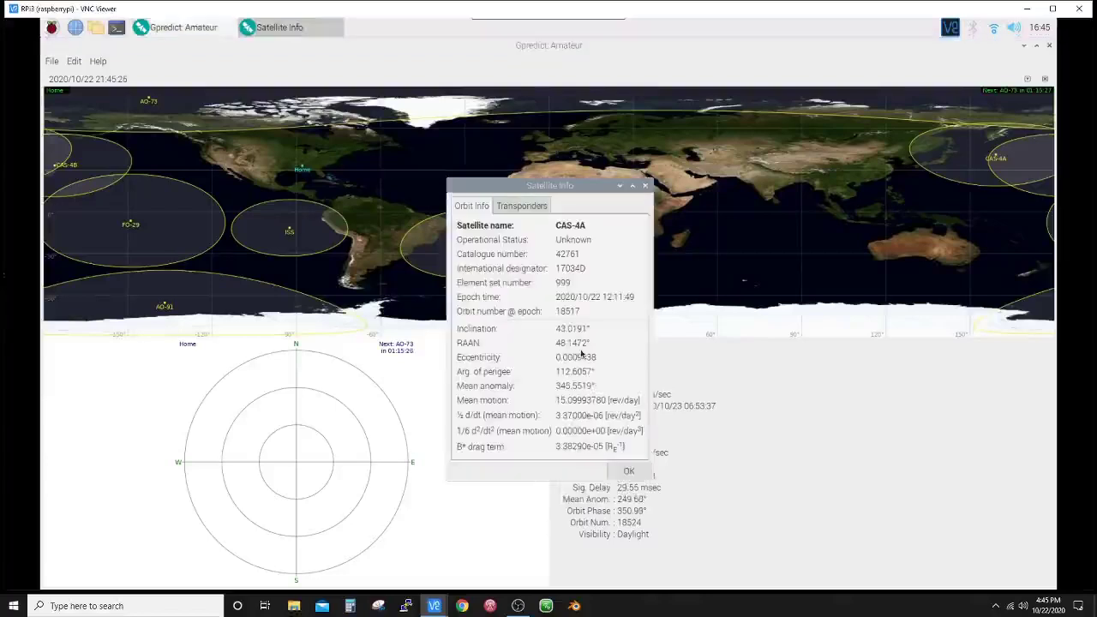
{"action": "left_click", "coordinate": [536, 209]}
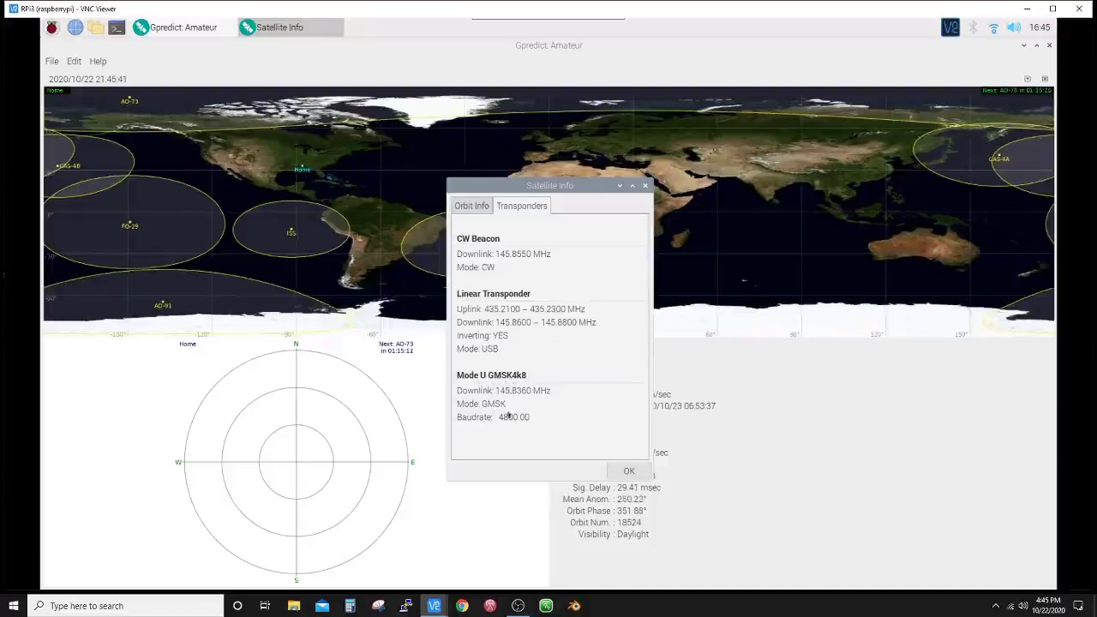
{"action": "left_click", "coordinate": [630, 471]}
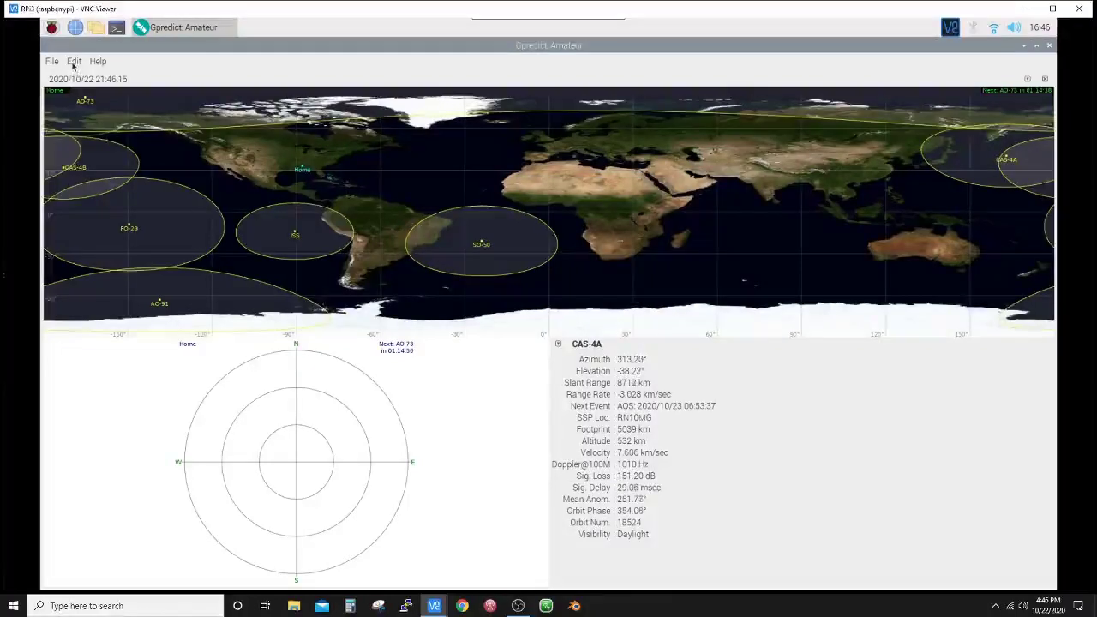
- Open Gpredict Preferences at the Interfaces page, where the Radios list is empty
{"action": "left_click", "coordinate": [73, 64]}
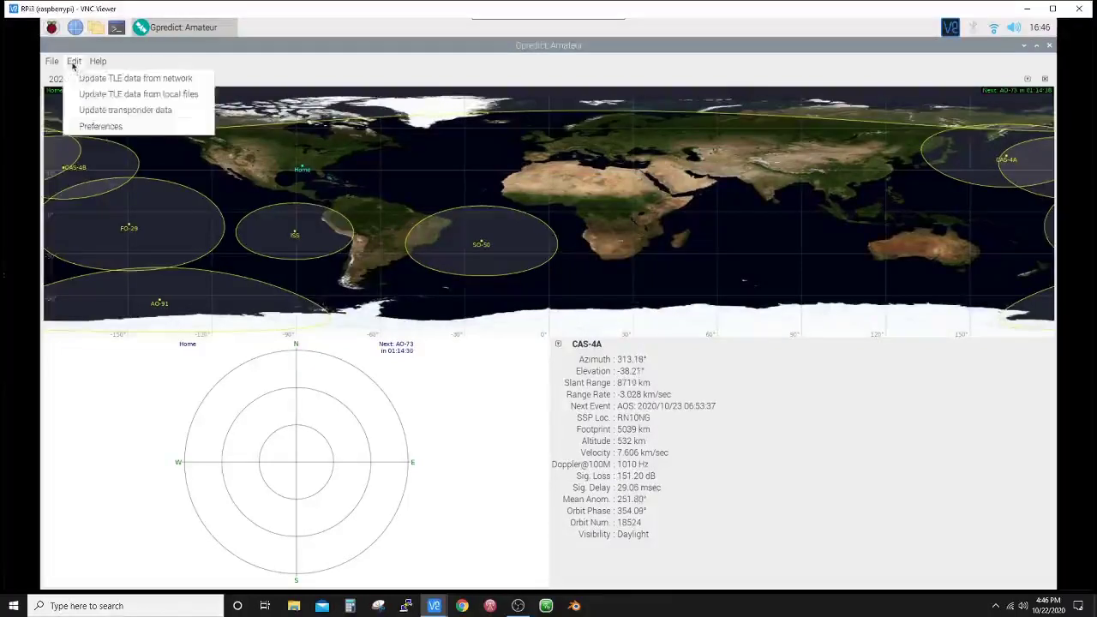
{"action": "left_click", "coordinate": [100, 128]}
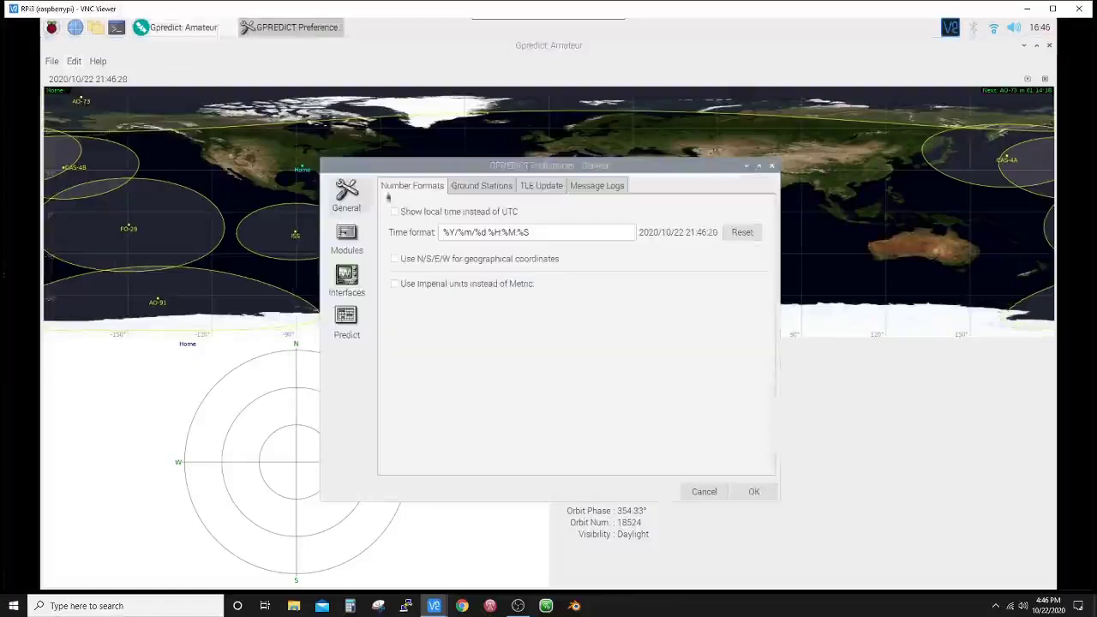
{"action": "left_click", "coordinate": [347, 278]}
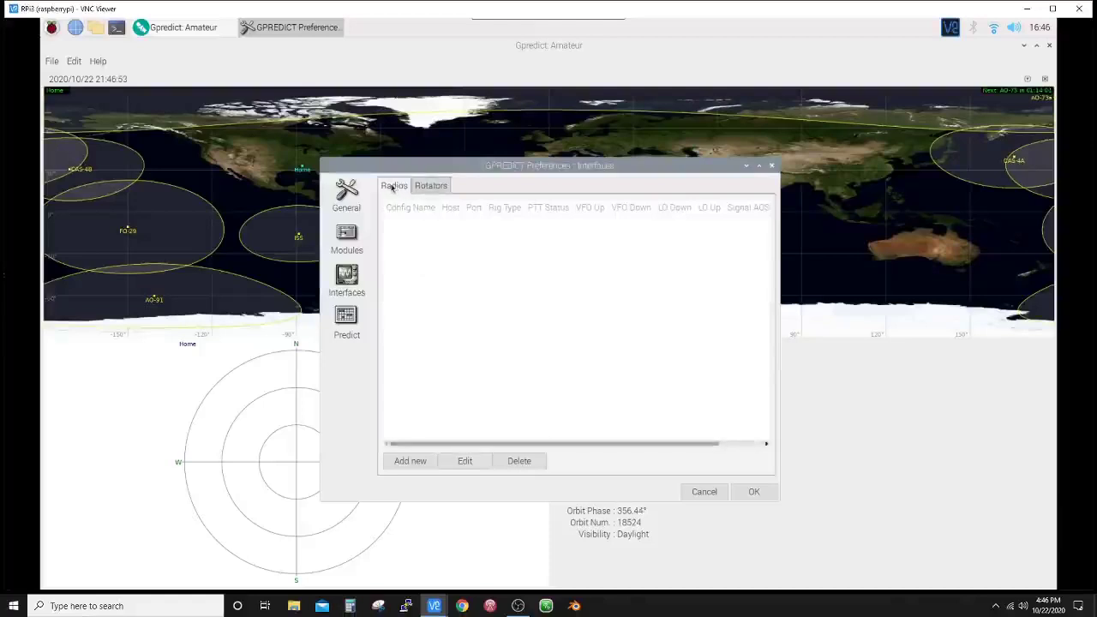
- Add radio interface radio1 on localhost port 4532, type TX only, VFO B↑/A↓
{"action": "left_click", "coordinate": [408, 462]}
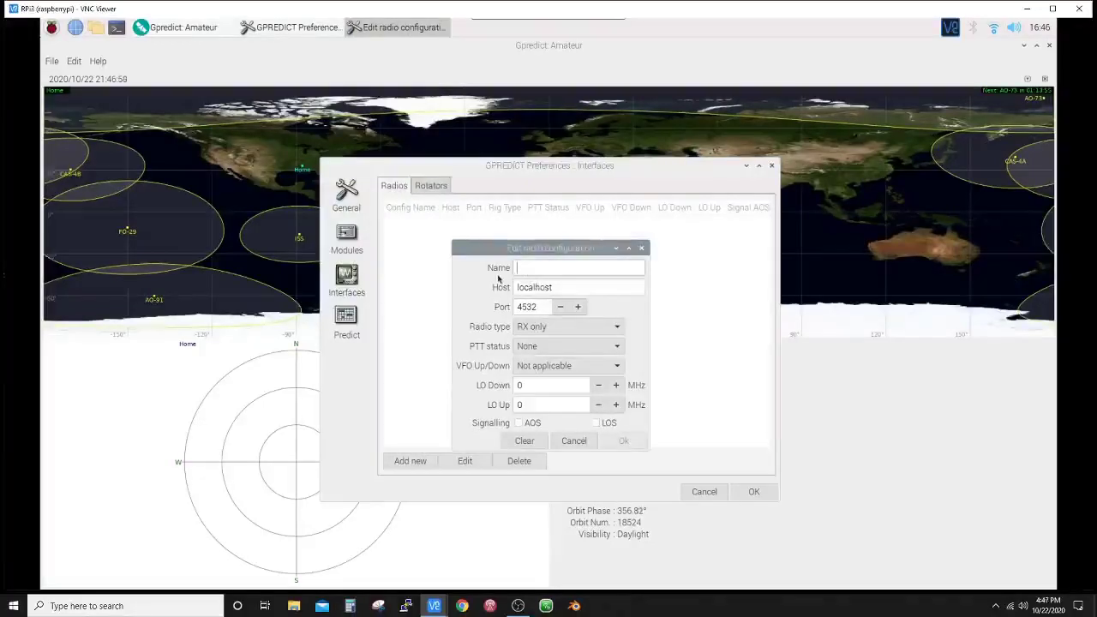
{"action": "type", "text": "rad"}
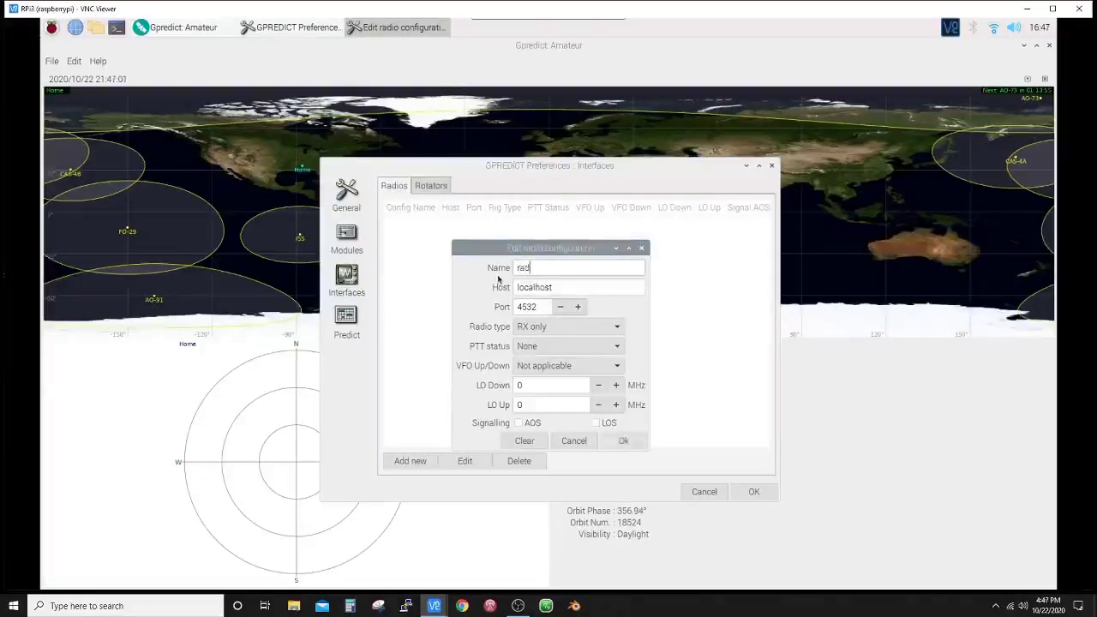
{"action": "type", "text": "io1"}
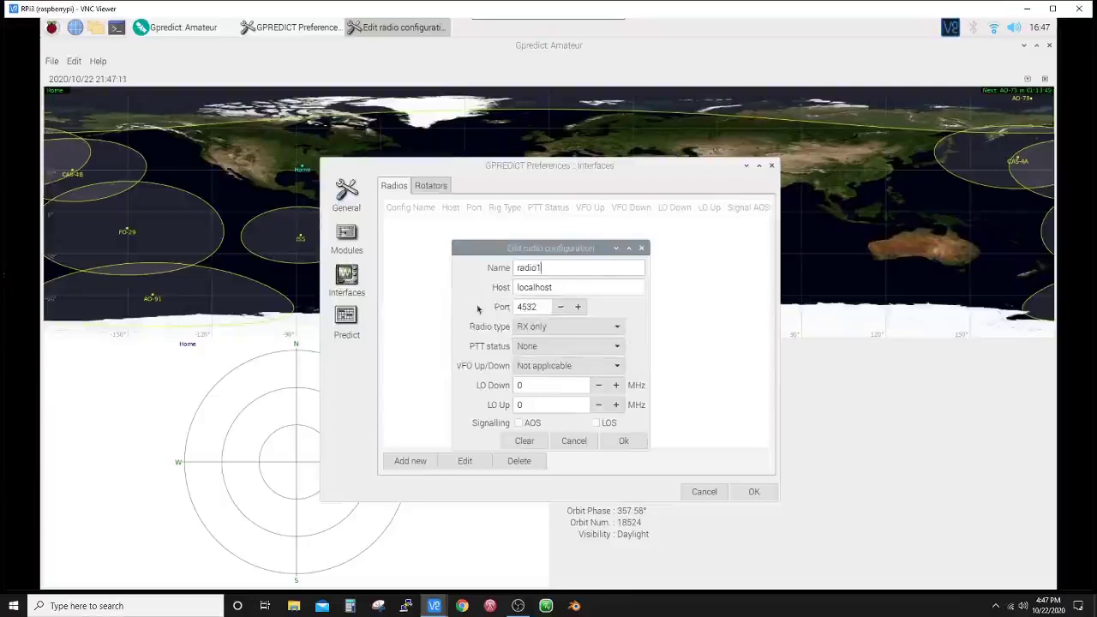
{"action": "left_click", "coordinate": [565, 330]}
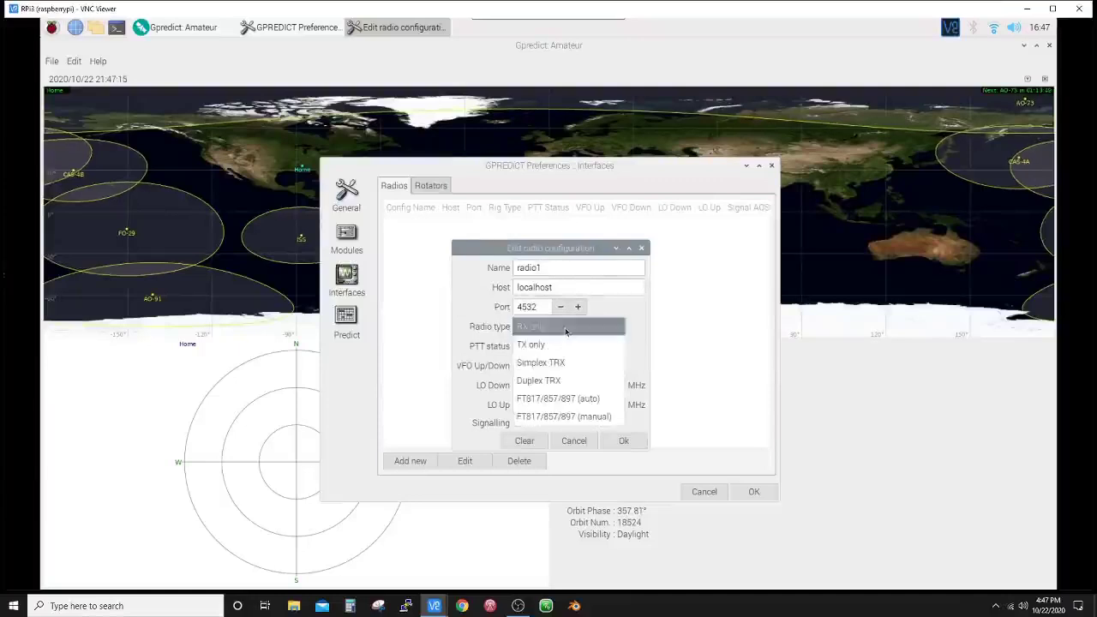
{"action": "left_click", "coordinate": [529, 351]}
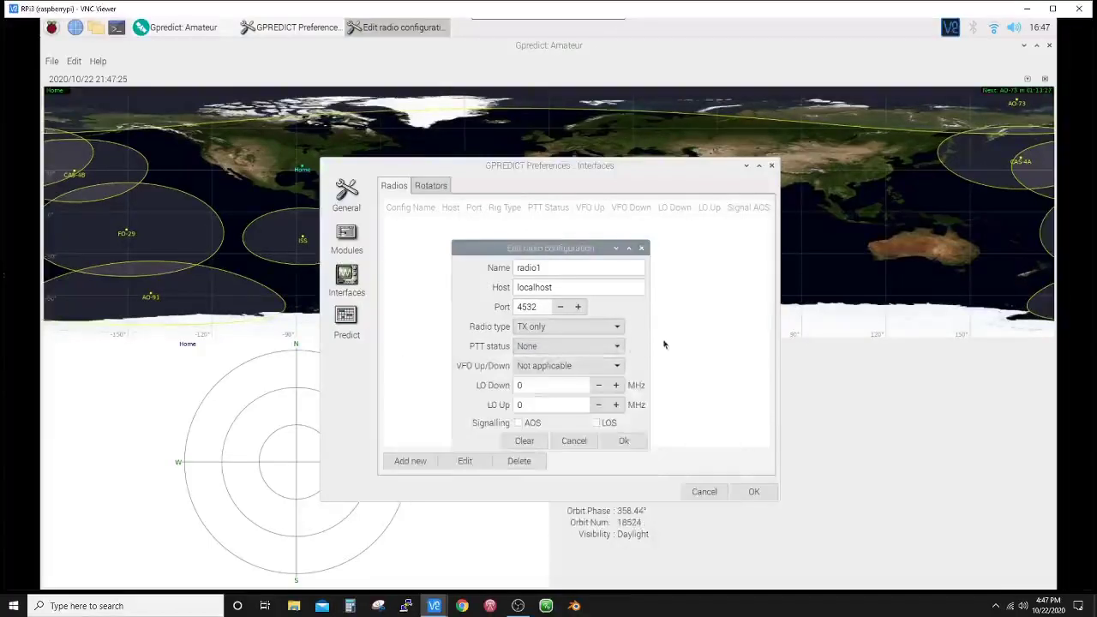
{"action": "left_click", "coordinate": [625, 365]}
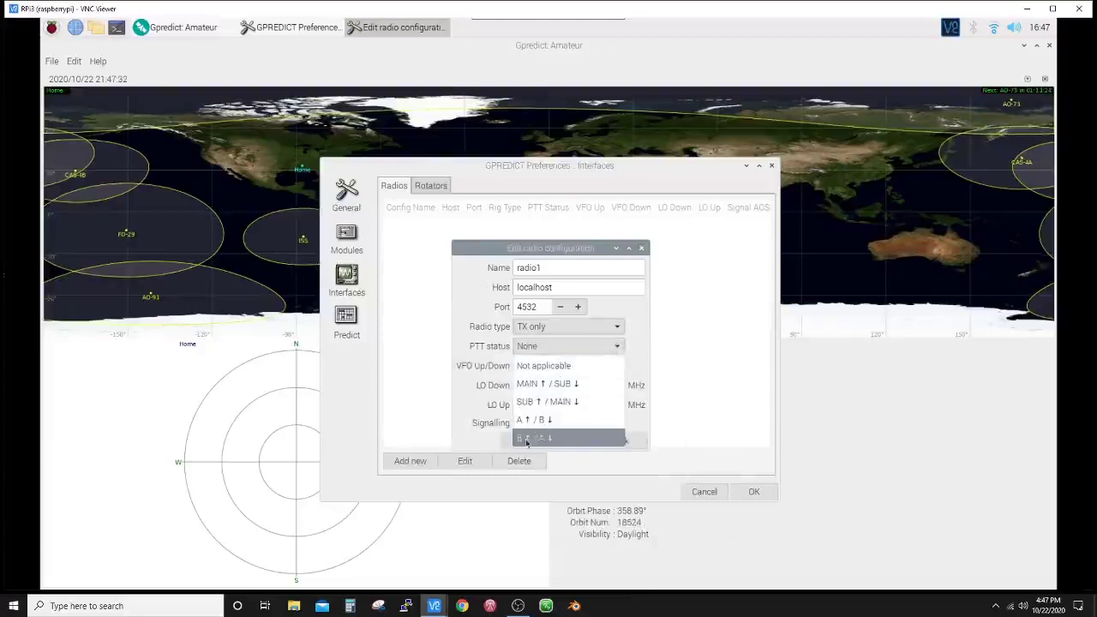
{"action": "left_click", "coordinate": [526, 439]}
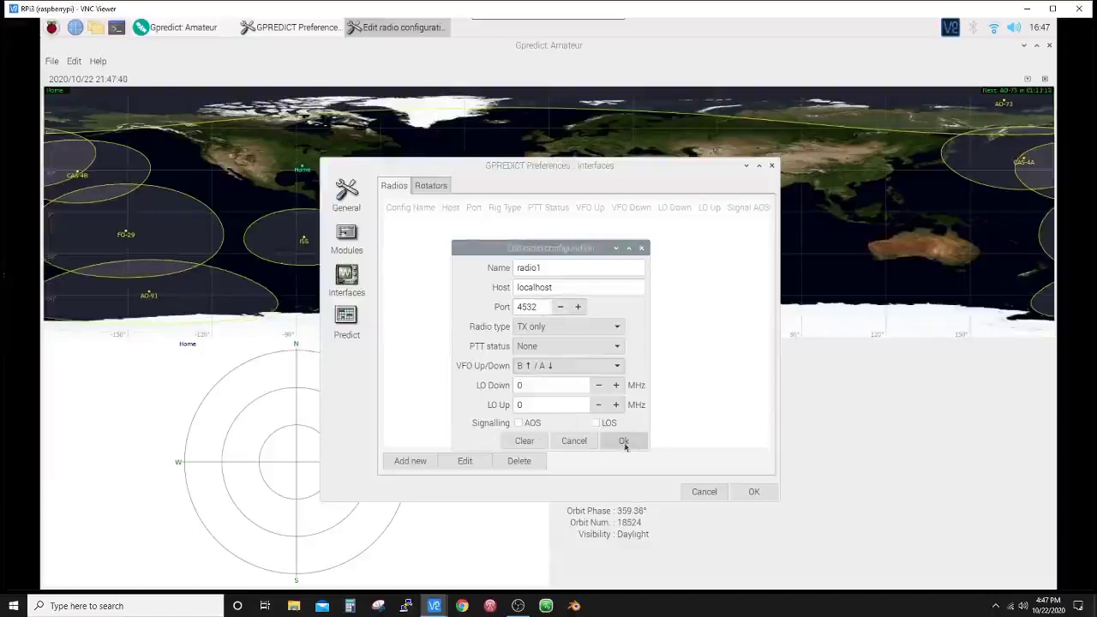
{"action": "left_click", "coordinate": [623, 442]}
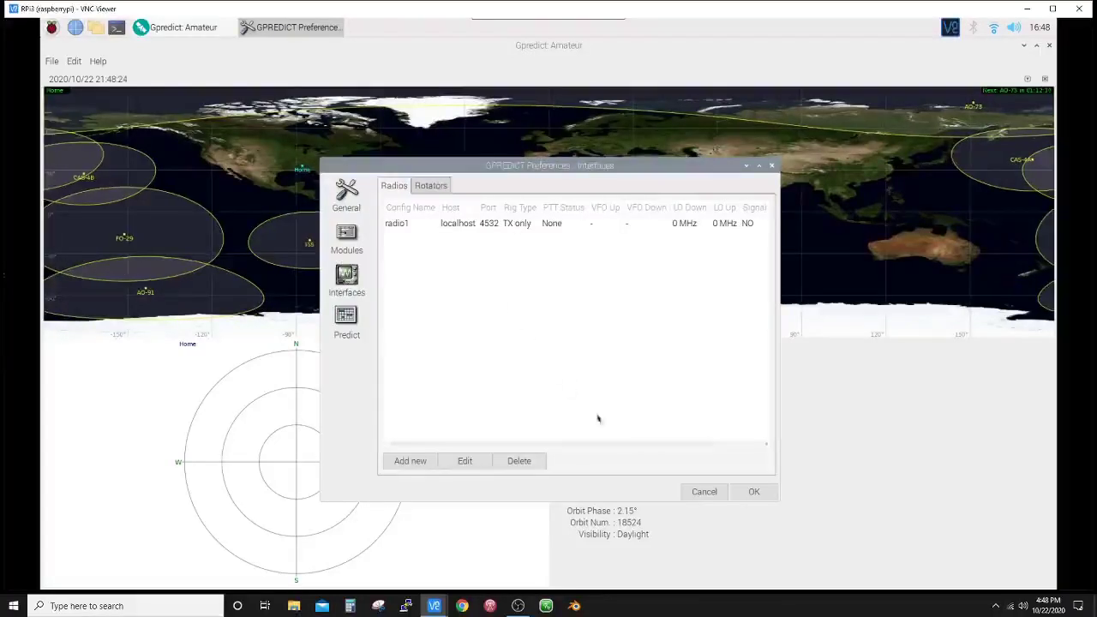
- Confirm the preferences with OK, returning to CAS-4A's live tracking view
{"action": "left_click", "coordinate": [750, 494]}
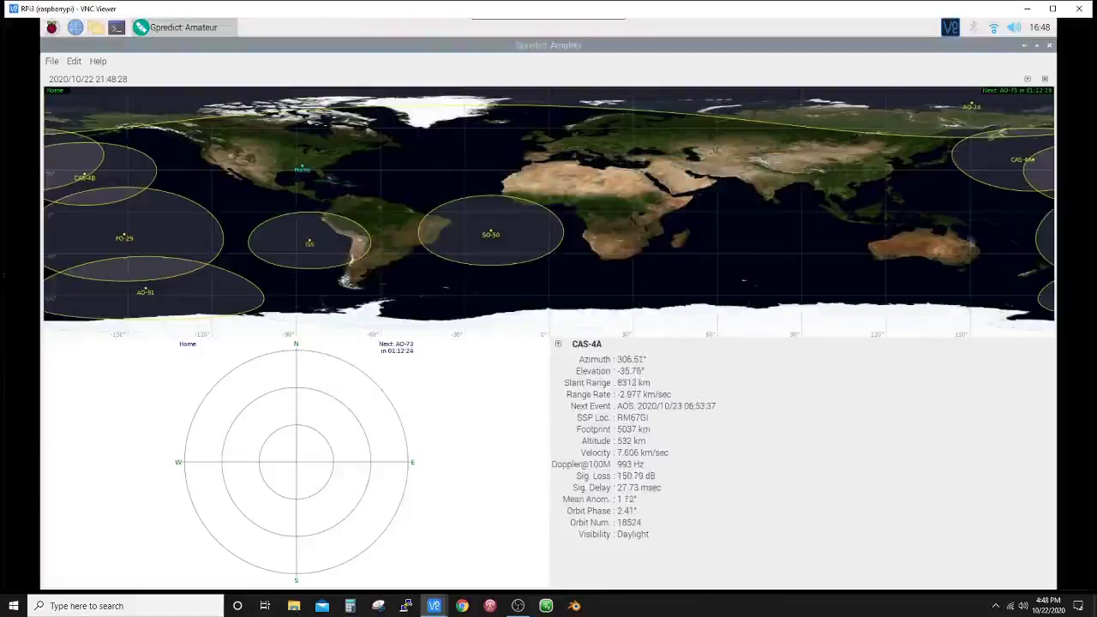
- Open Radio Control and target CAS-4A with the Linear Transponder mode
{"action": "left_click", "coordinate": [1027, 79]}
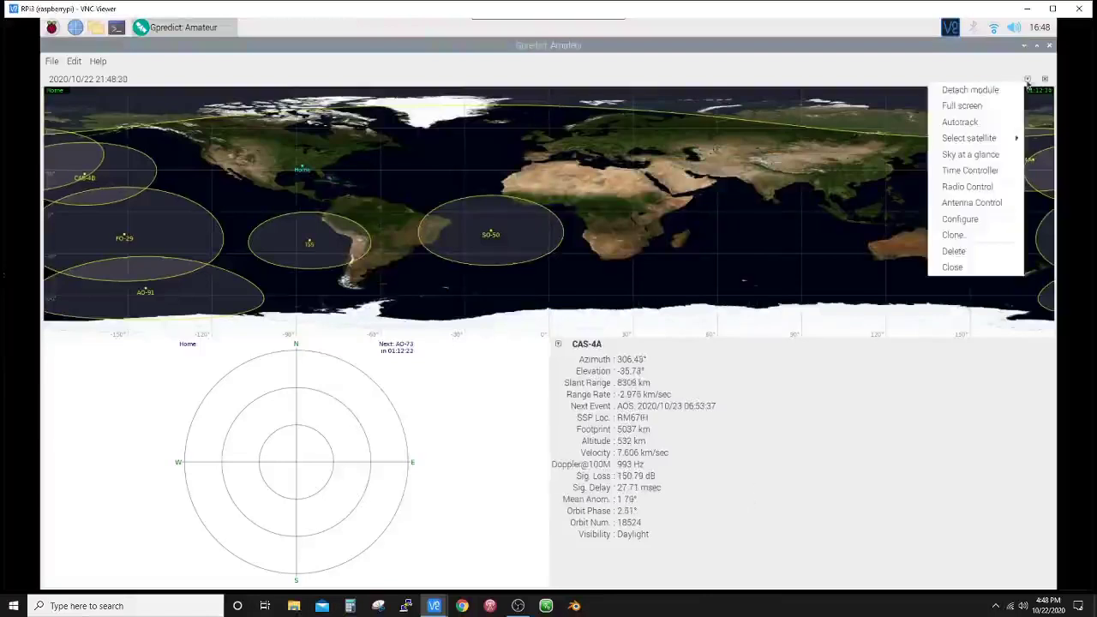
{"action": "left_click", "coordinate": [966, 189]}
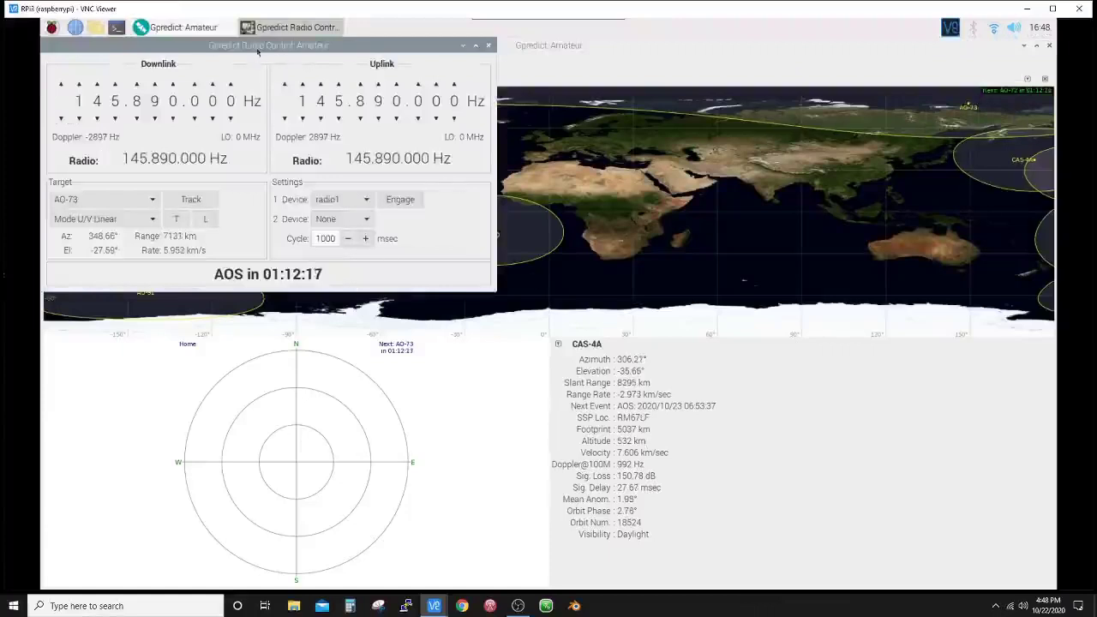
{"action": "left_click_drag", "start_coordinate": [358, 63], "coordinate": [785, 269]}
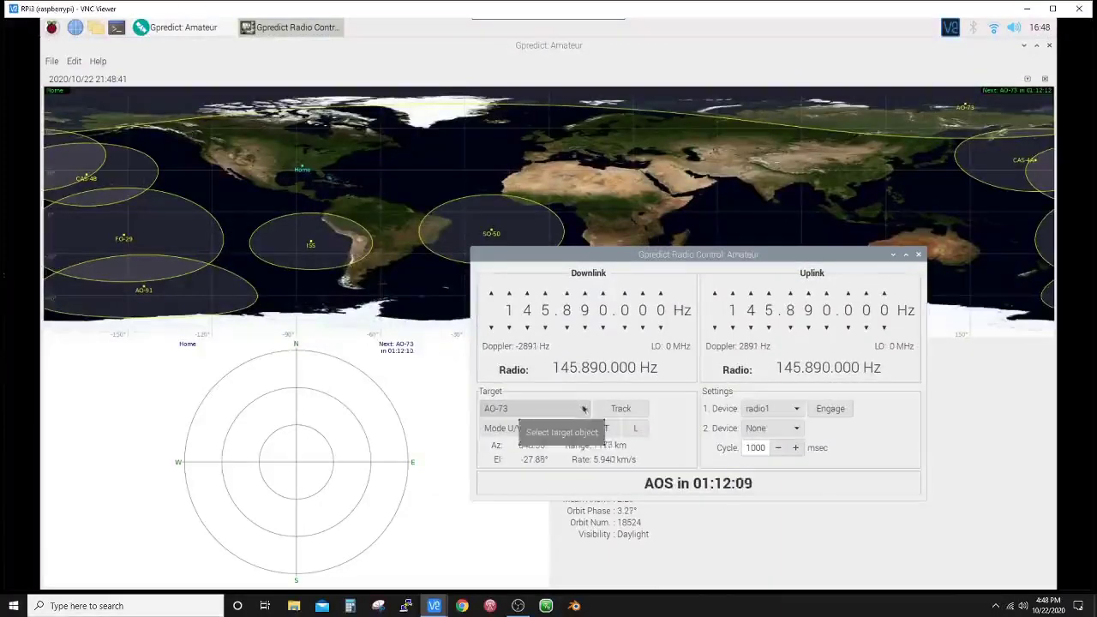
{"action": "left_click", "coordinate": [582, 410]}
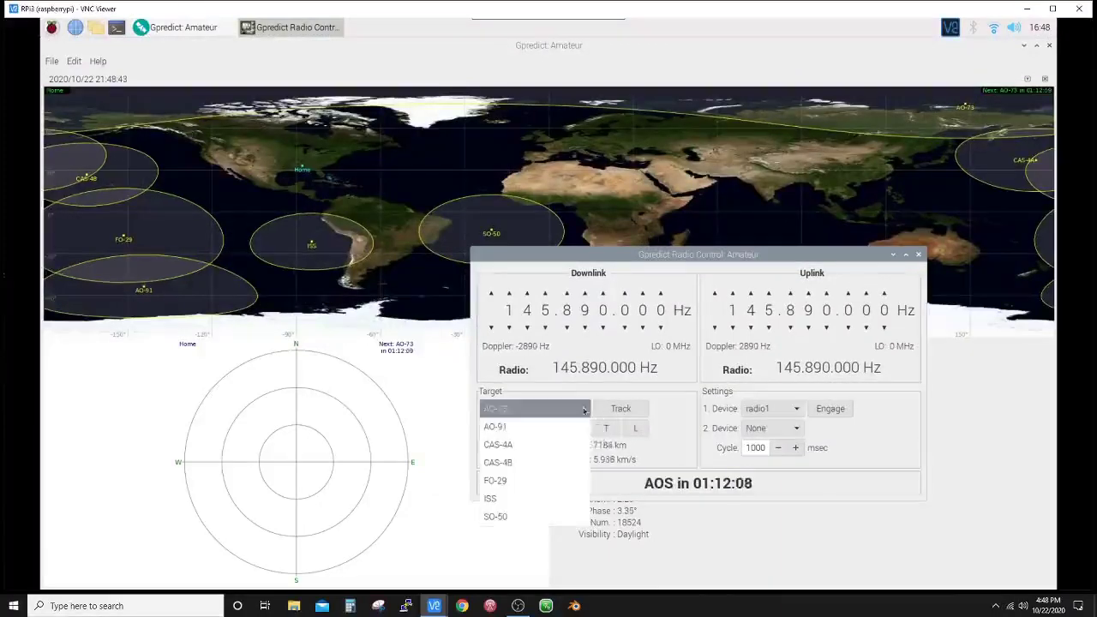
{"action": "left_click", "coordinate": [494, 445]}
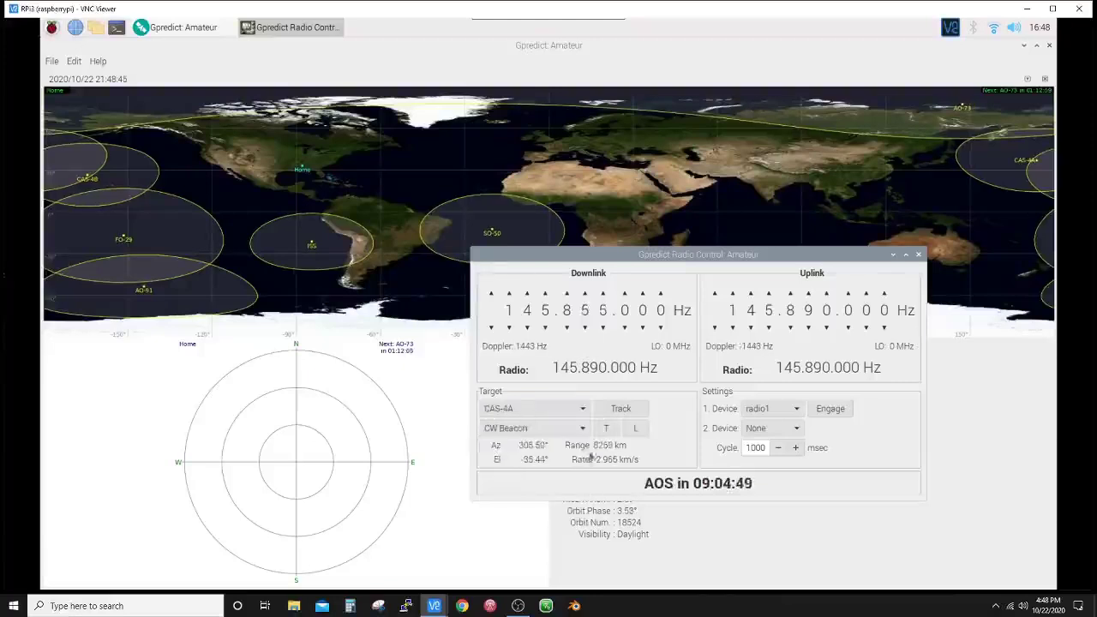
{"action": "left_click", "coordinate": [583, 430]}
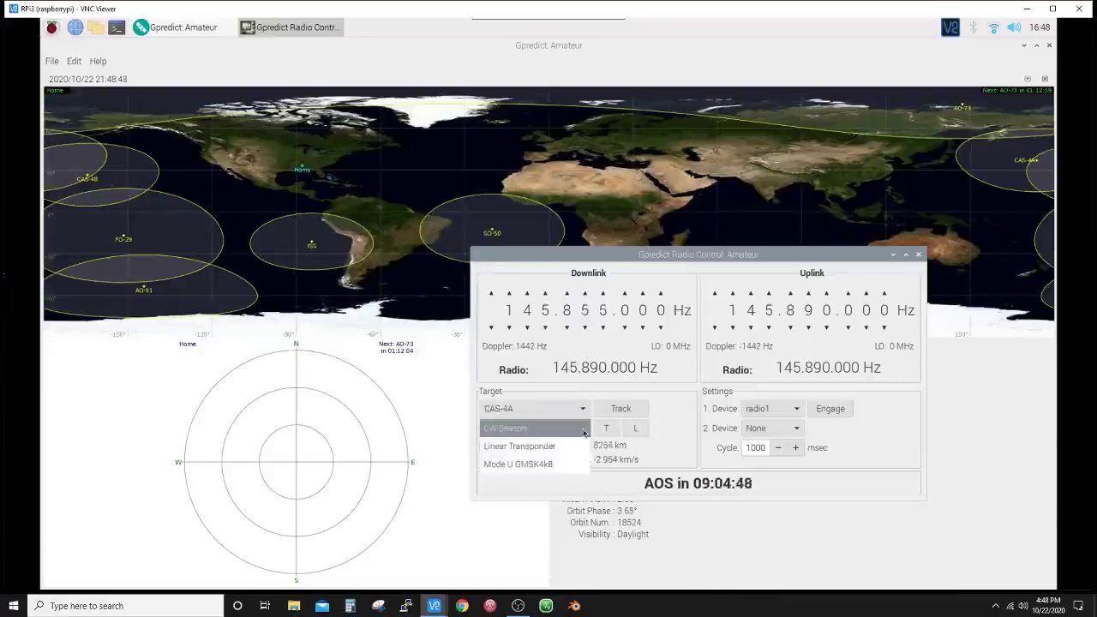
{"action": "left_click", "coordinate": [505, 448]}
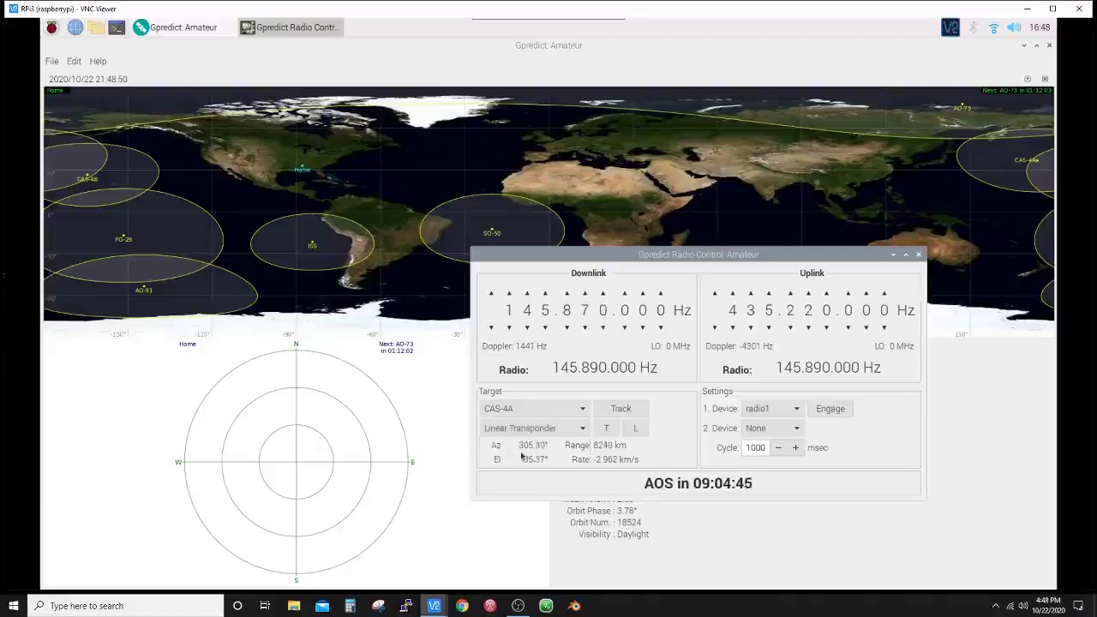
- Track the transponder and briefly engage radio1 for Doppler-corrected 145.871436/435.215716 MHz
{"action": "left_click", "coordinate": [621, 410]}
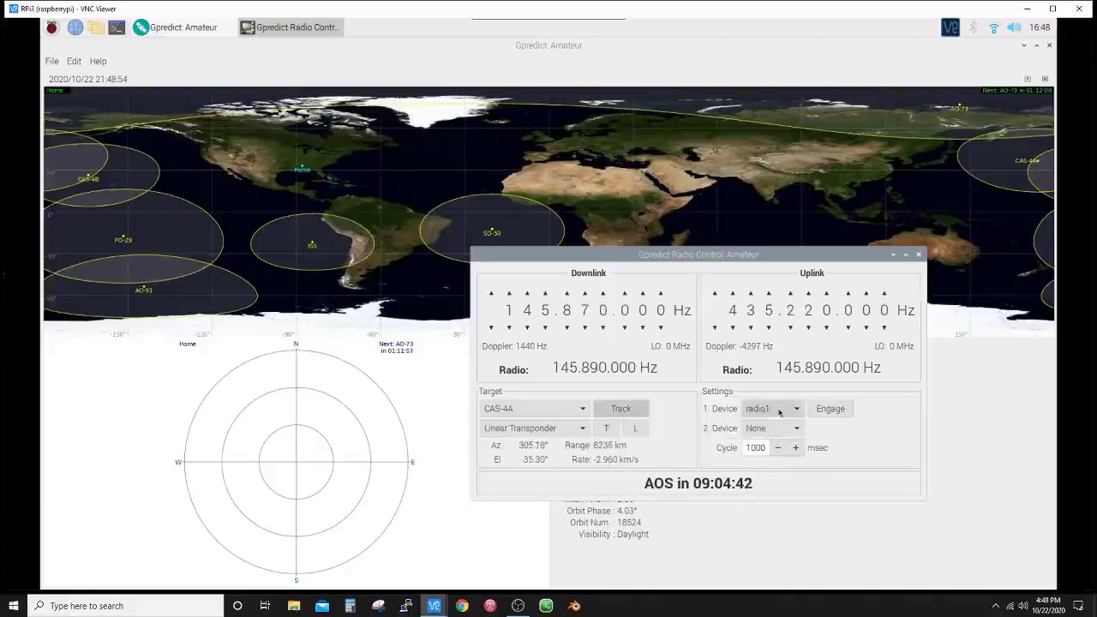
{"action": "left_click", "coordinate": [831, 409]}
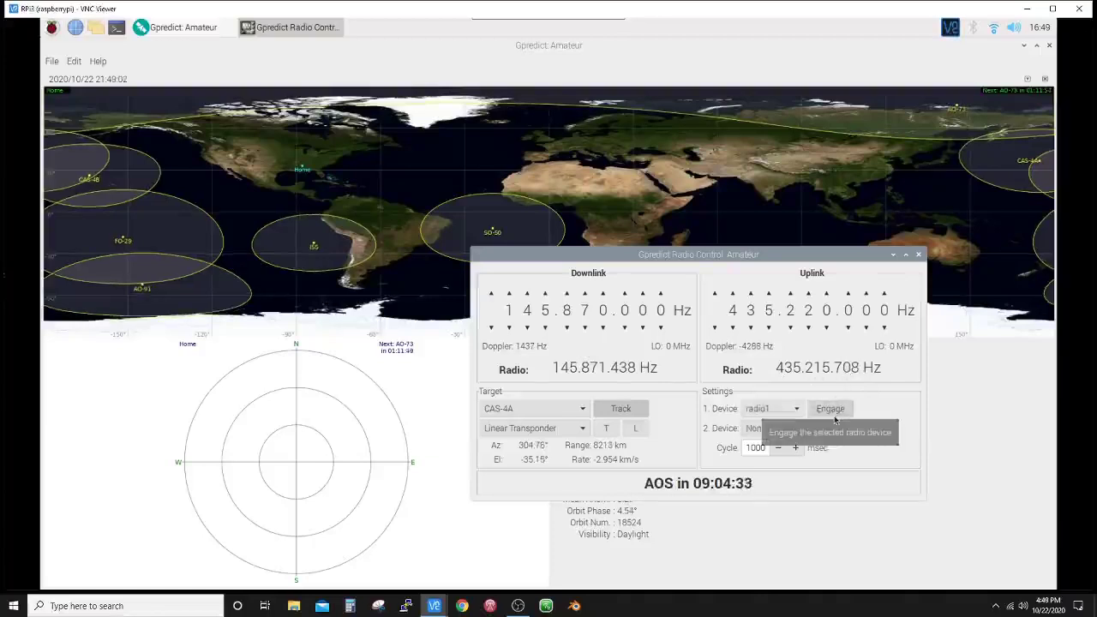
{"action": "left_click", "coordinate": [832, 411]}
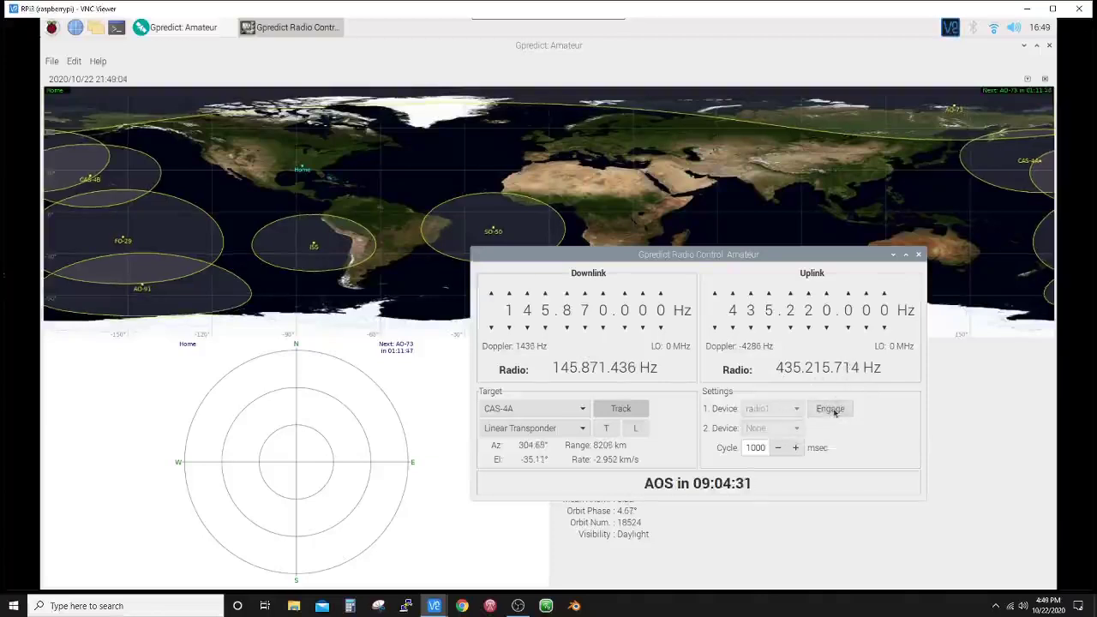
{"action": "left_click", "coordinate": [831, 410]}
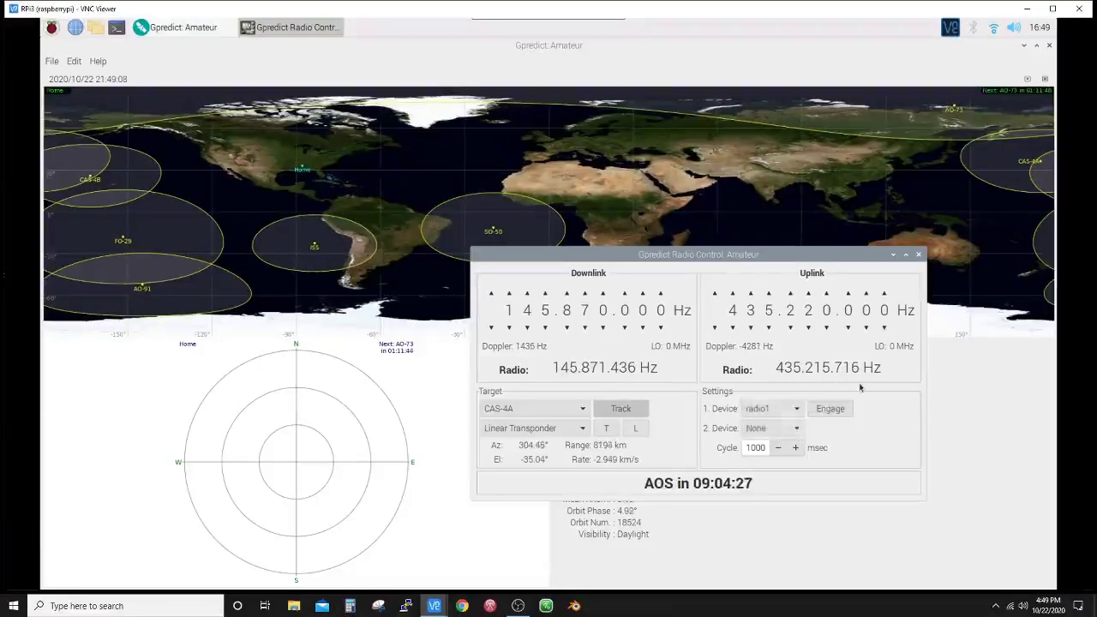
- Close Radio Control, review the radio1 entry in Preferences > Interfaces, then close Preferences
{"action": "left_click", "coordinate": [918, 255]}
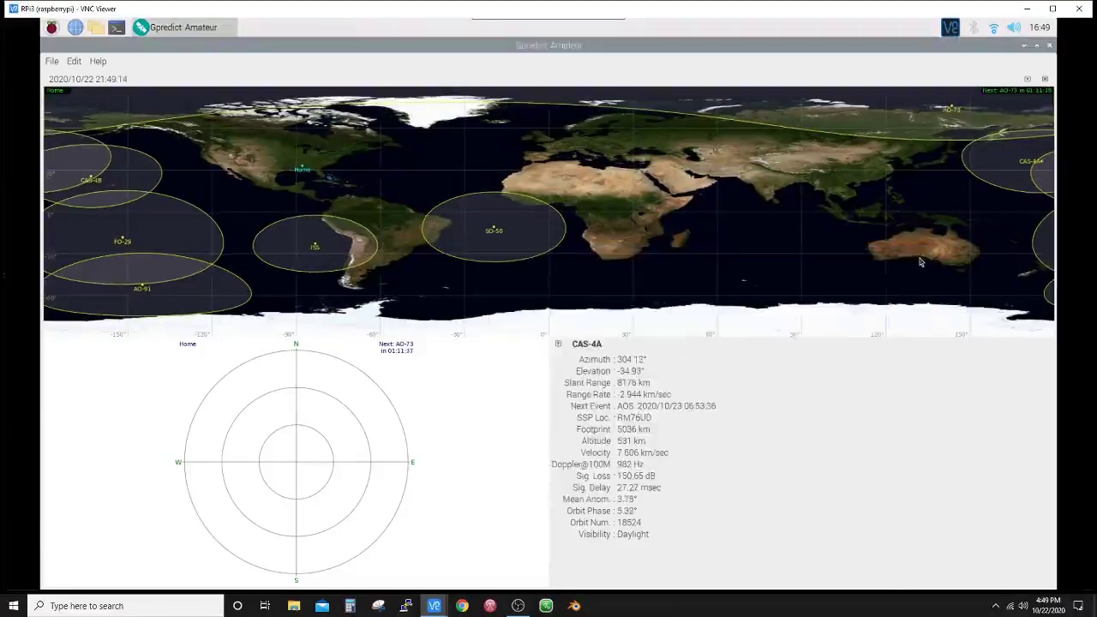
{"action": "left_click", "coordinate": [1027, 79]}
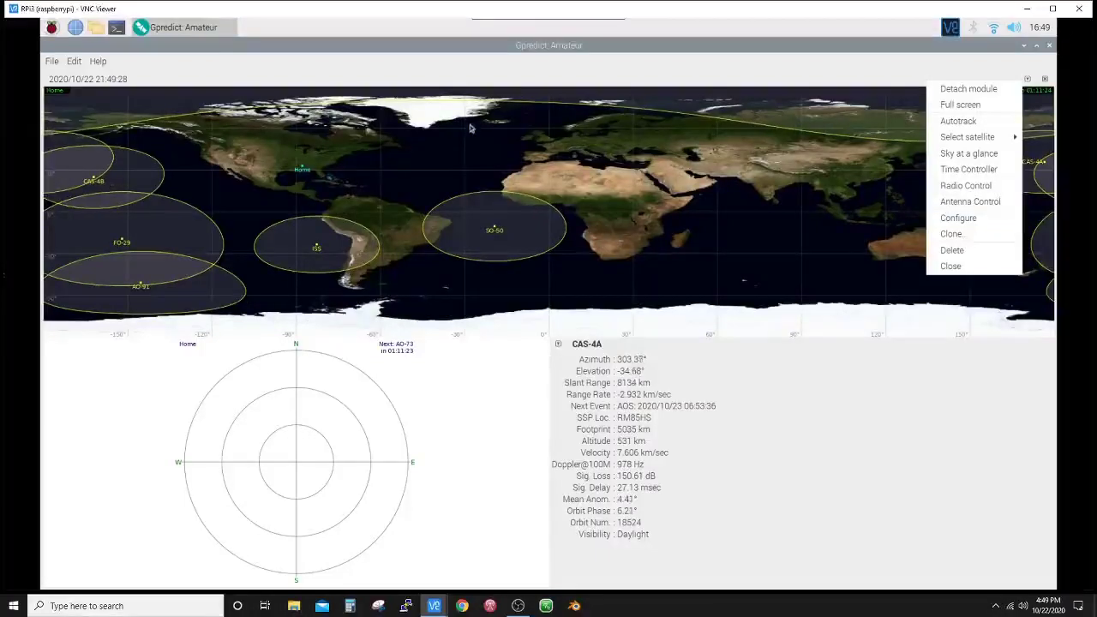
{"action": "left_click", "coordinate": [73, 61]}
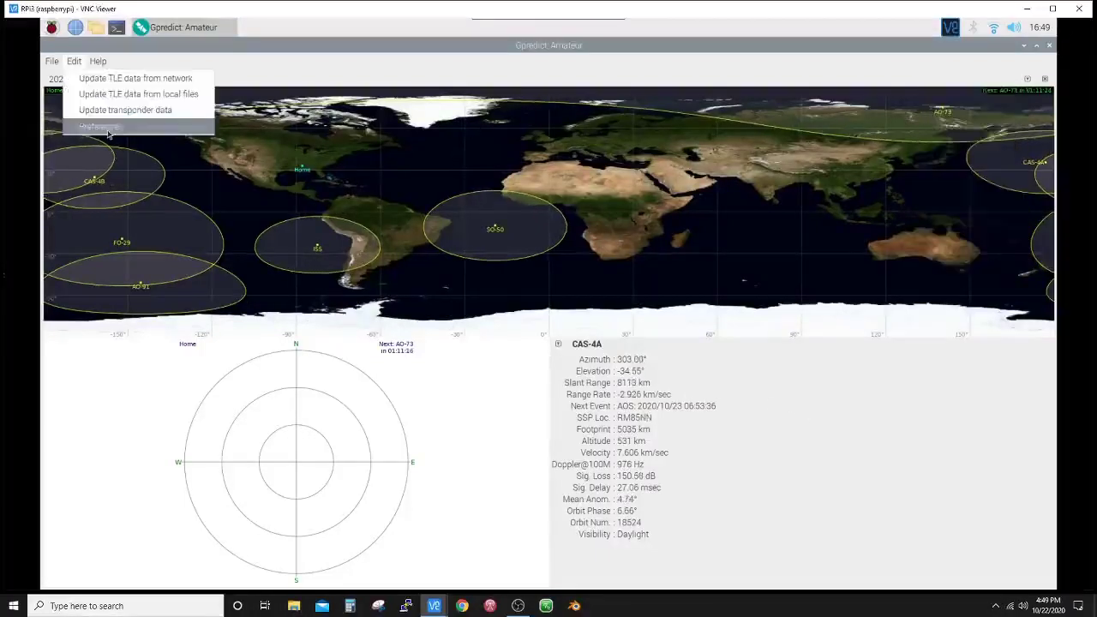
{"action": "left_click", "coordinate": [108, 133]}
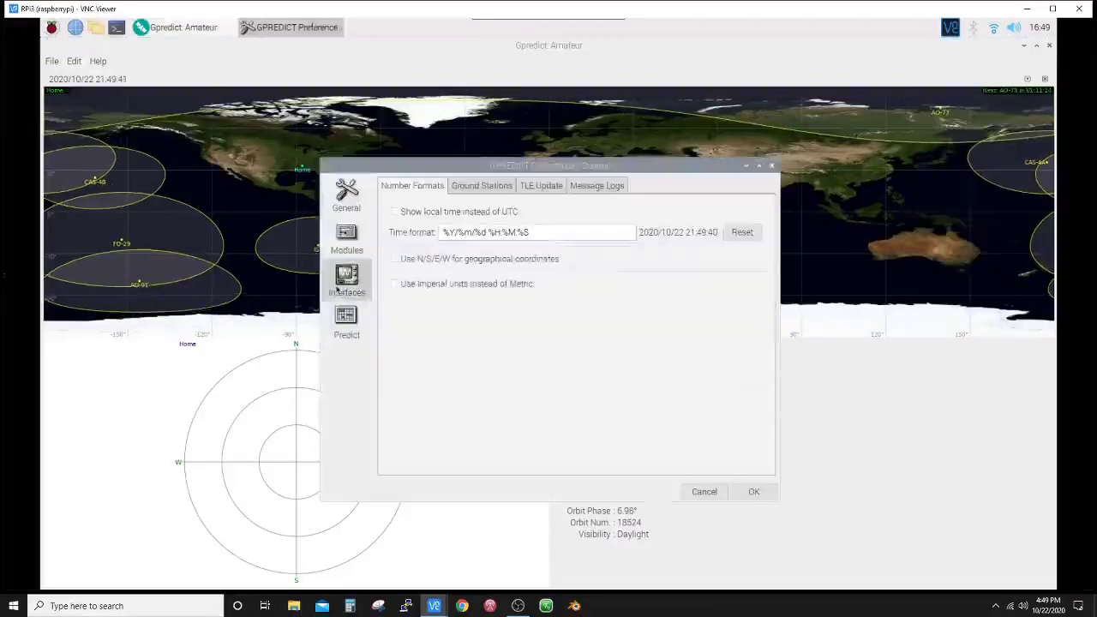
{"action": "left_click", "coordinate": [342, 285]}
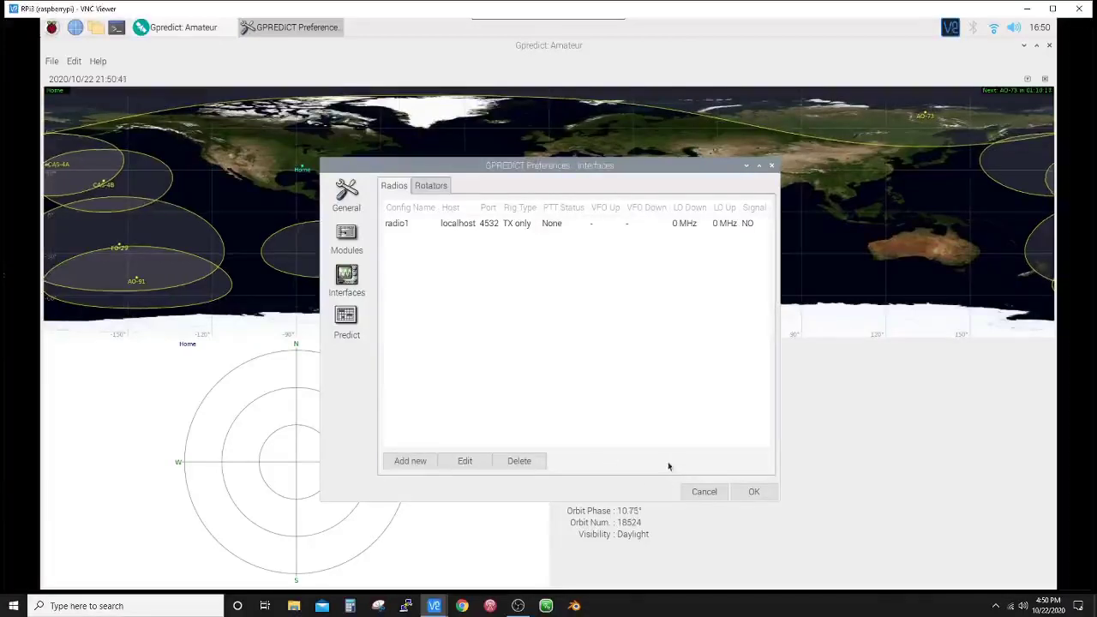
{"action": "left_click", "coordinate": [753, 491]}
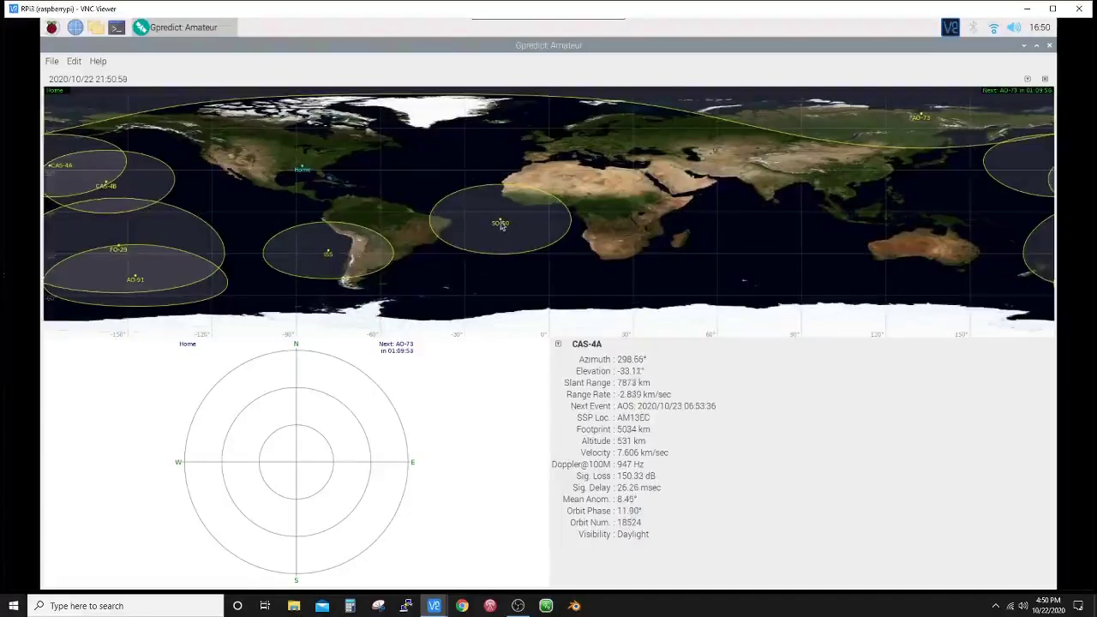
{"action": "mouse_move", "coordinate": [502, 225]}
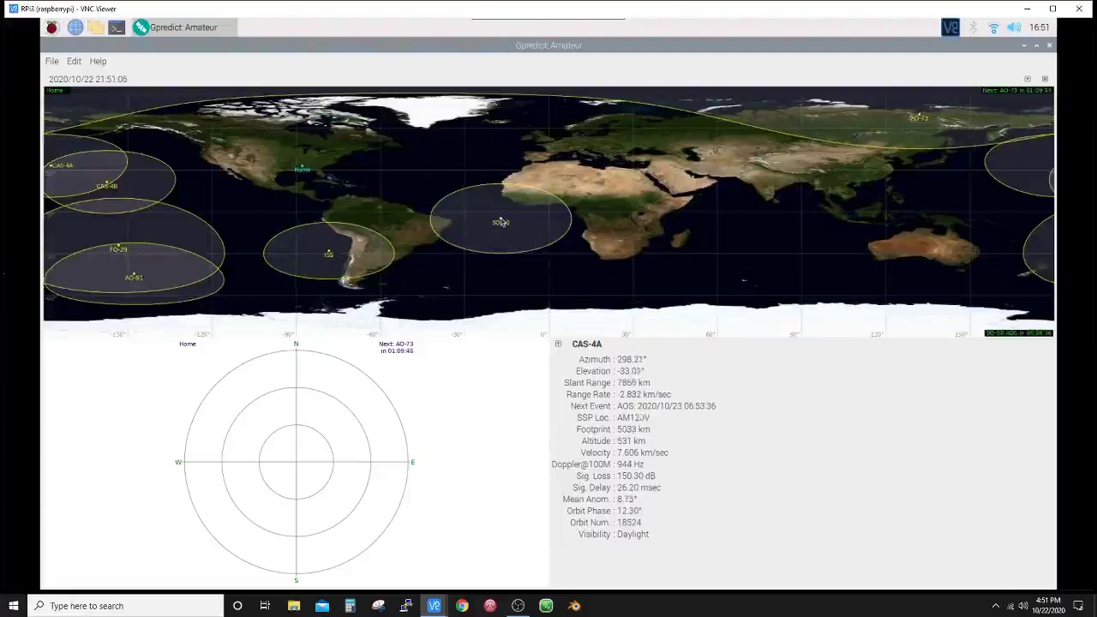
{"action": "double_click", "coordinate": [502, 224]}
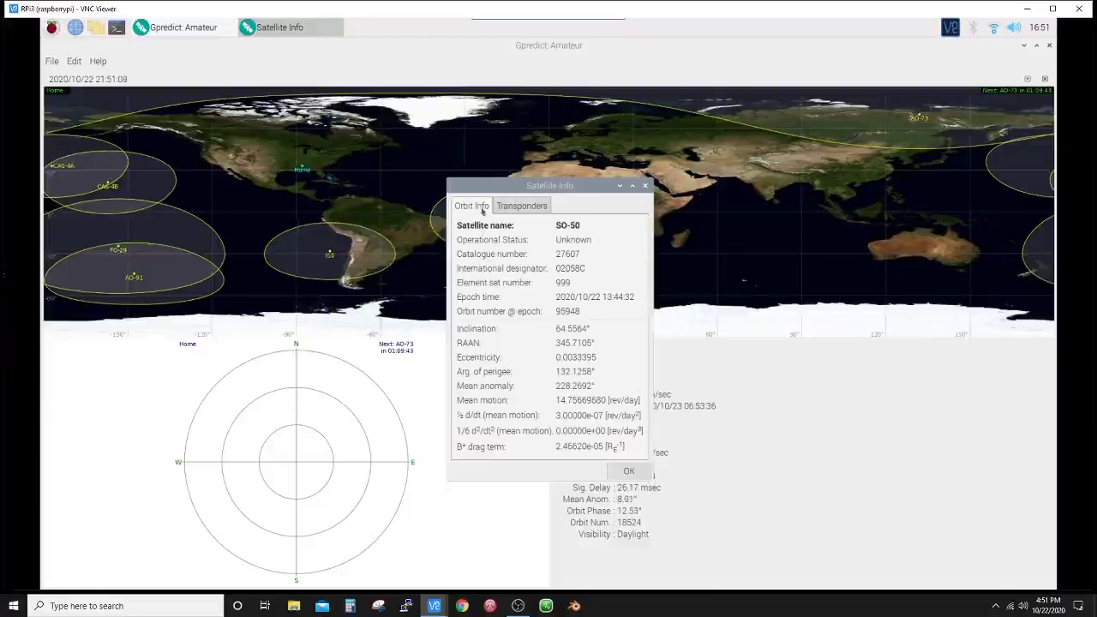
{"action": "left_click", "coordinate": [510, 208]}
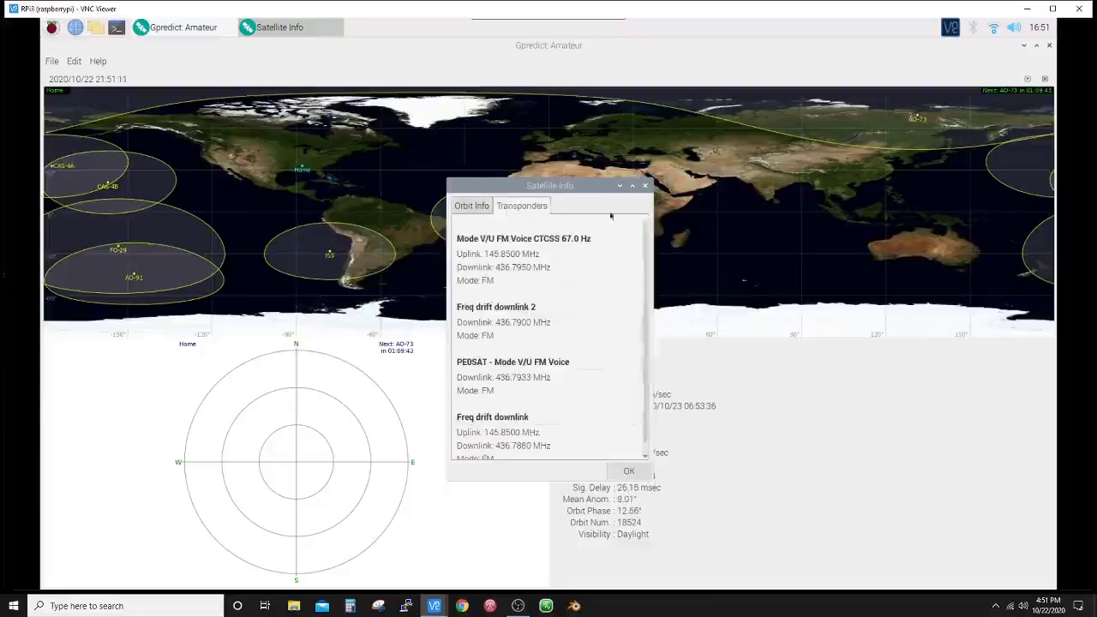
{"action": "left_click", "coordinate": [646, 185]}
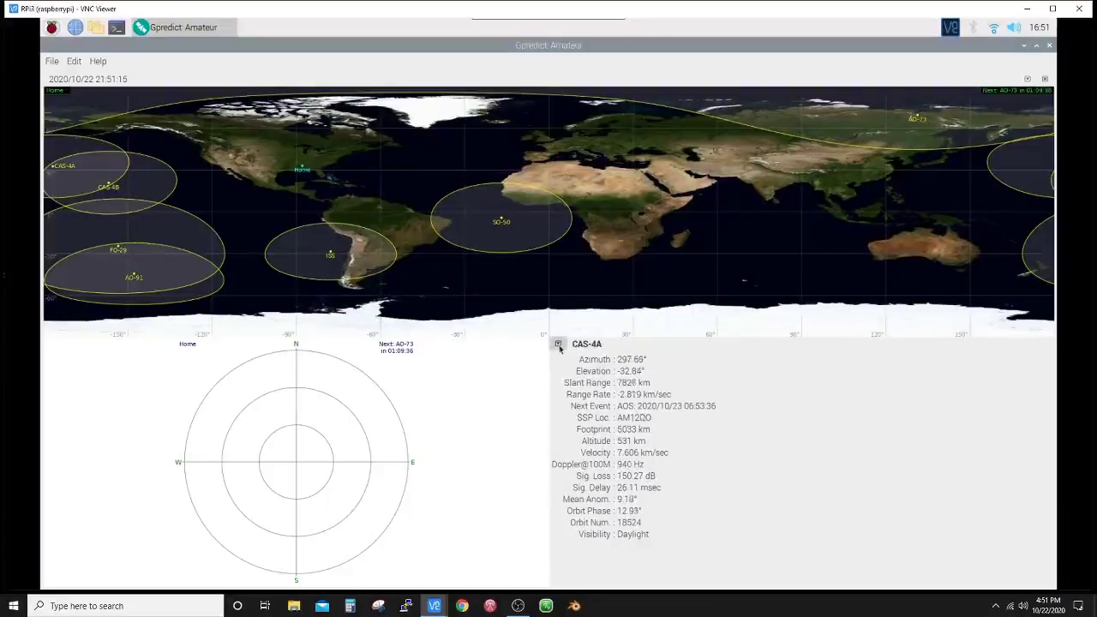
{"action": "left_click", "coordinate": [558, 343]}
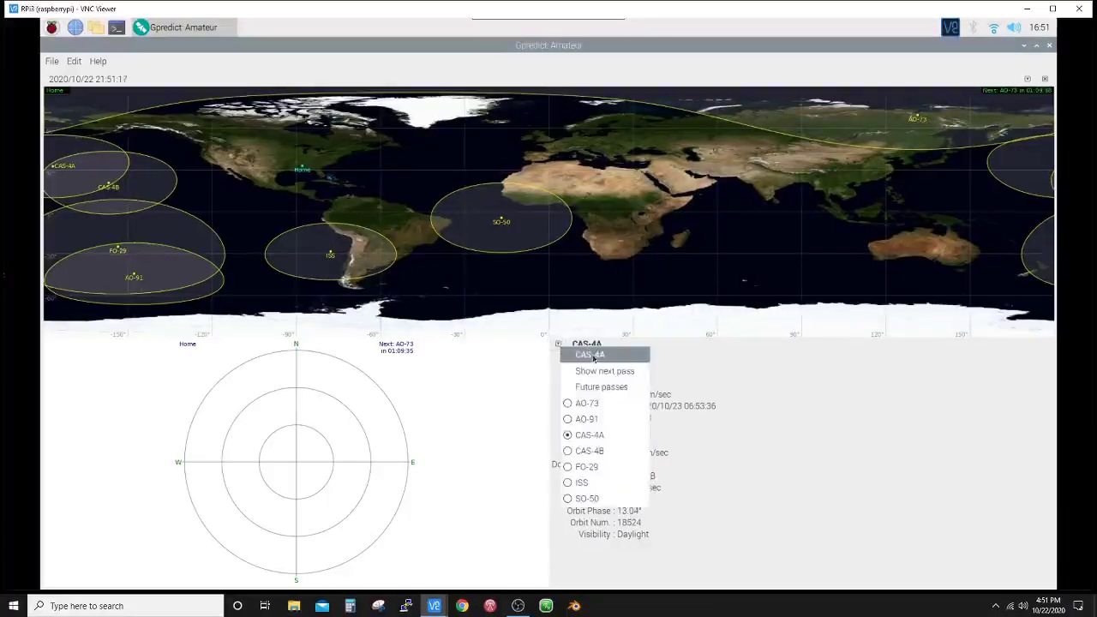
{"action": "left_click", "coordinate": [593, 355]}
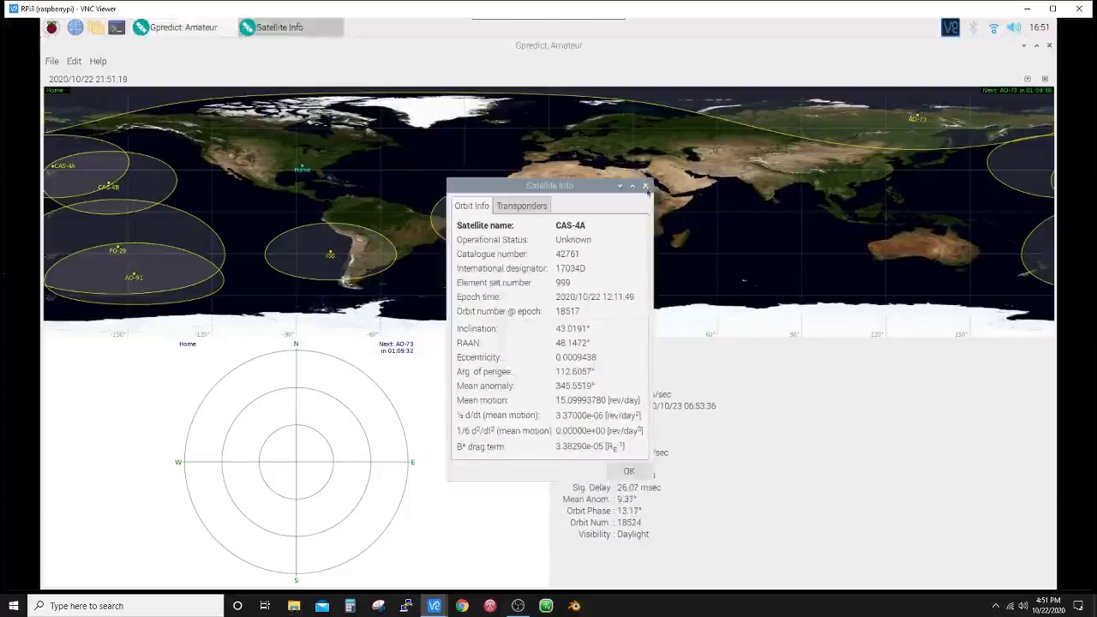
{"action": "left_click", "coordinate": [646, 186]}
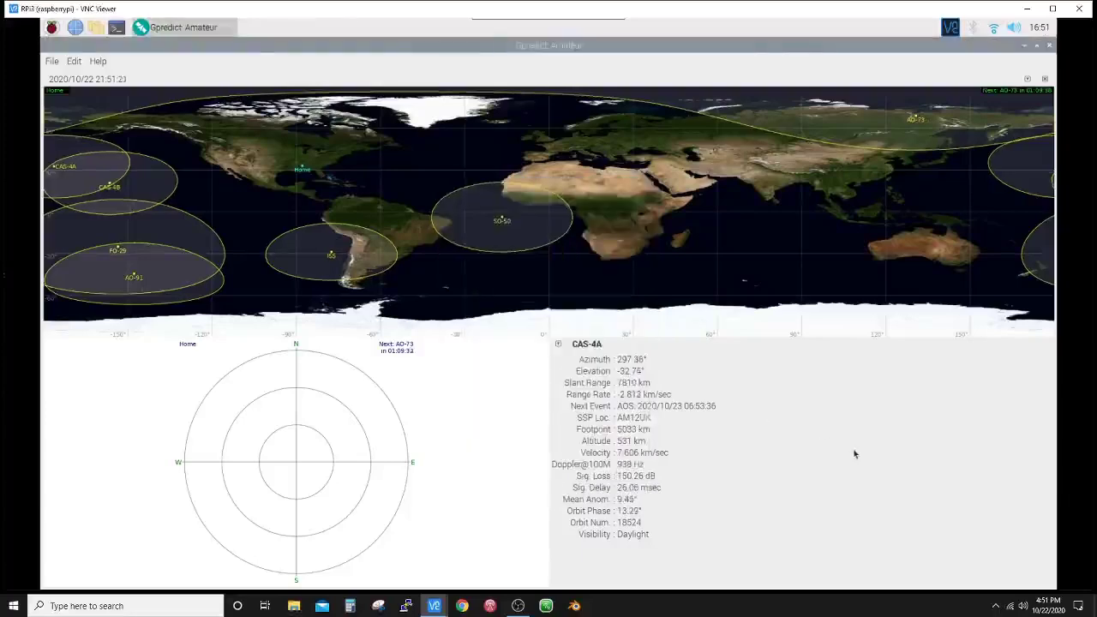